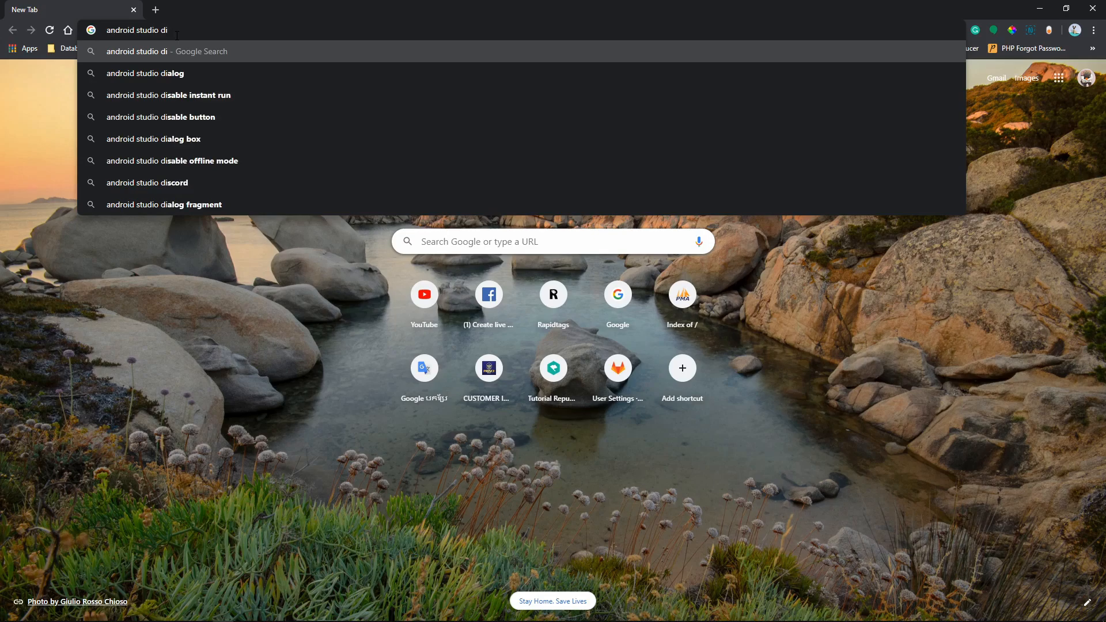
Search the web for "android studio download latest version"
{"action": "key", "text": "BackSpace"}
{"action": "type", "text": "own"}
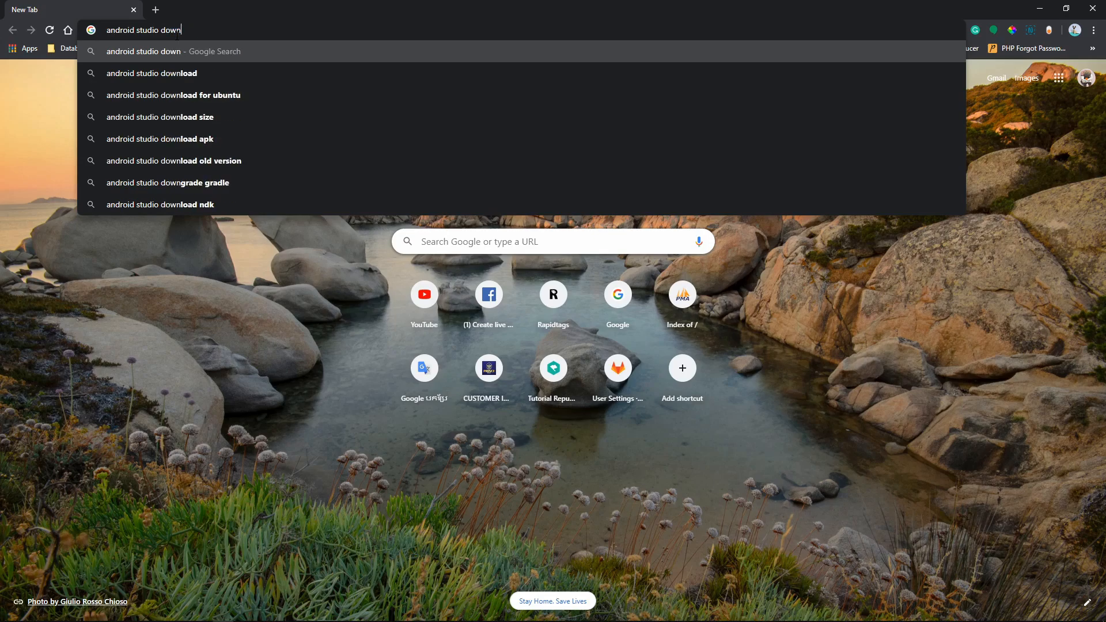
{"action": "type", "text": "load la"}
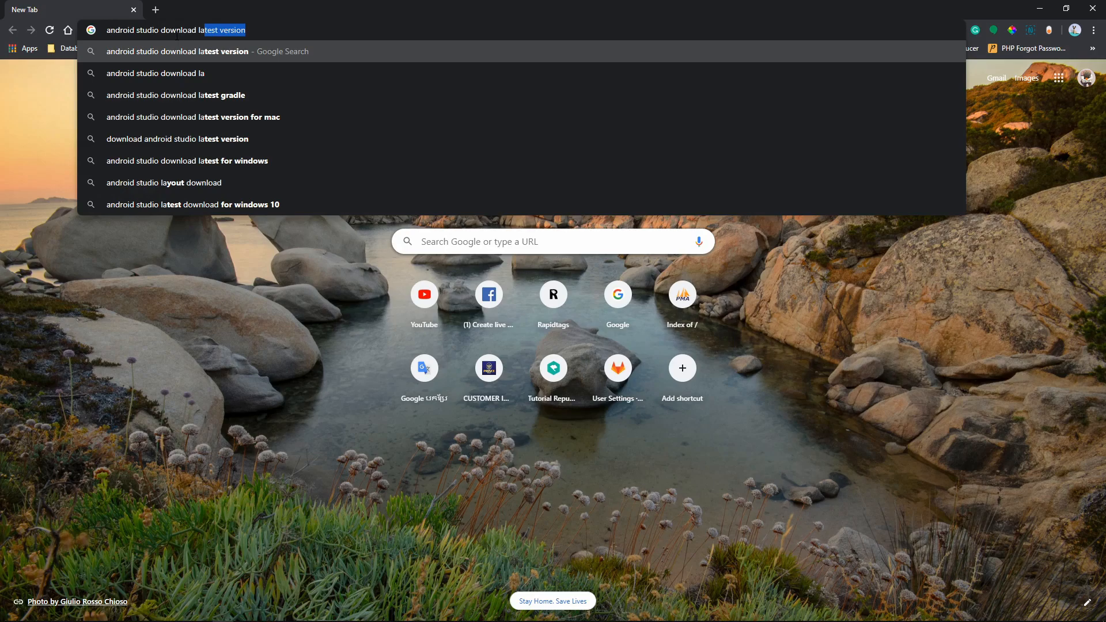
{"action": "key", "text": "Return"}
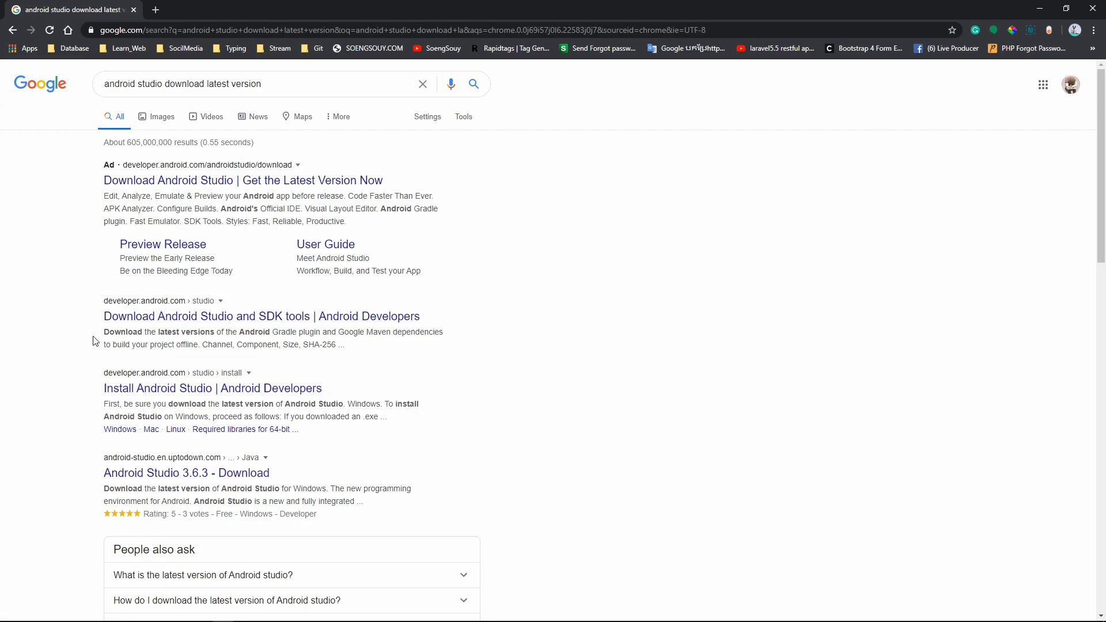
Open the Android Developers result for Android Studio and SDK tools, look over the page, and request the Android Studio download
{"action": "left_click", "coordinate": [186, 318]}
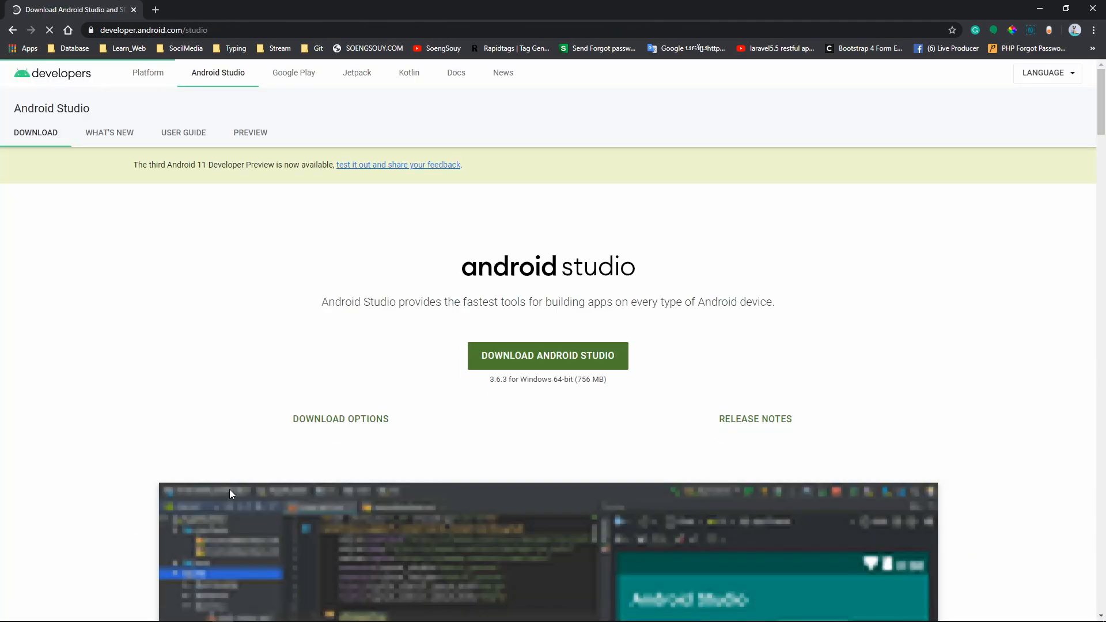
{"action": "scroll", "coordinate": [444, 391], "scroll_direction": "down", "scroll_amount": 12}
{"action": "scroll", "coordinate": [508, 257], "scroll_direction": "down", "scroll_amount": 9}
{"action": "scroll", "coordinate": [446, 319], "scroll_direction": "down", "scroll_amount": 11}
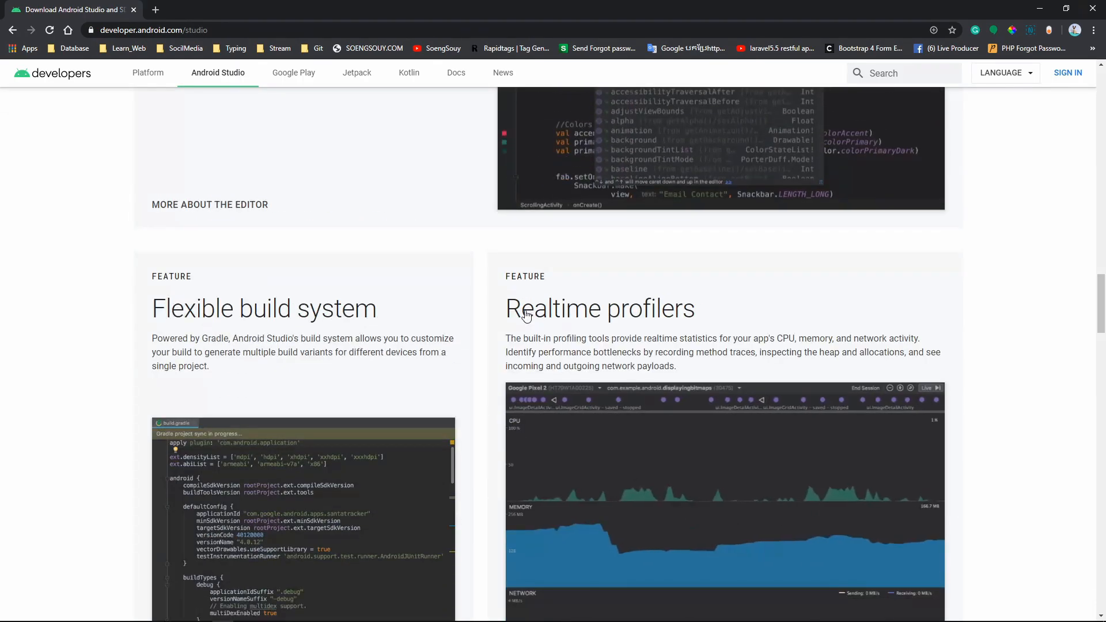
{"action": "scroll", "coordinate": [531, 317], "scroll_direction": "down", "scroll_amount": 8}
{"action": "scroll", "coordinate": [484, 290], "scroll_direction": "up", "scroll_amount": 20}
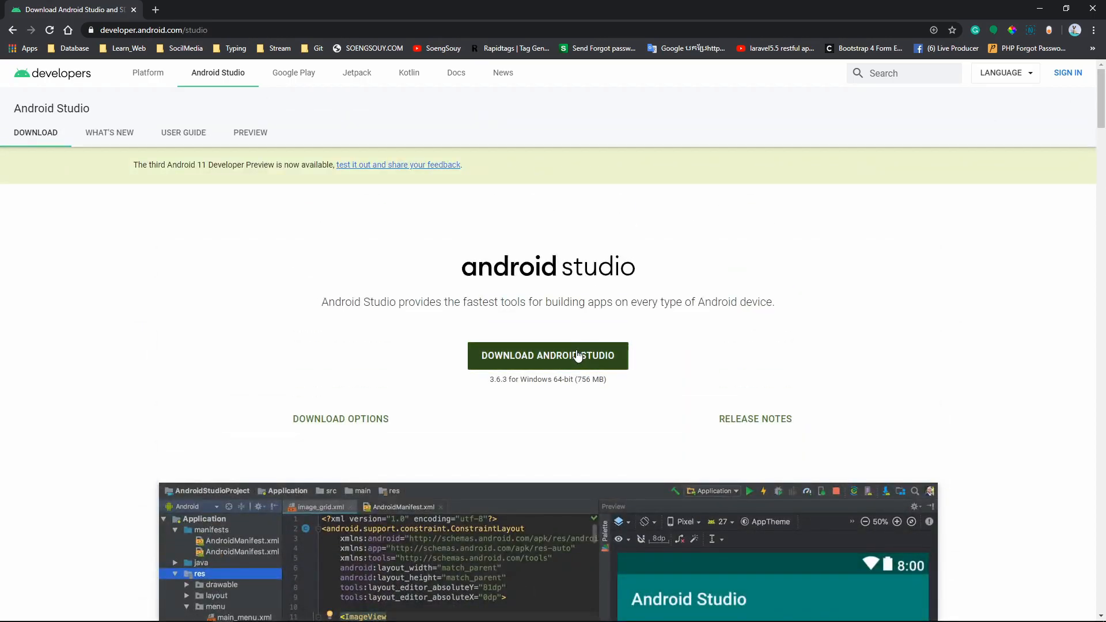
{"action": "left_click", "coordinate": [581, 357]}
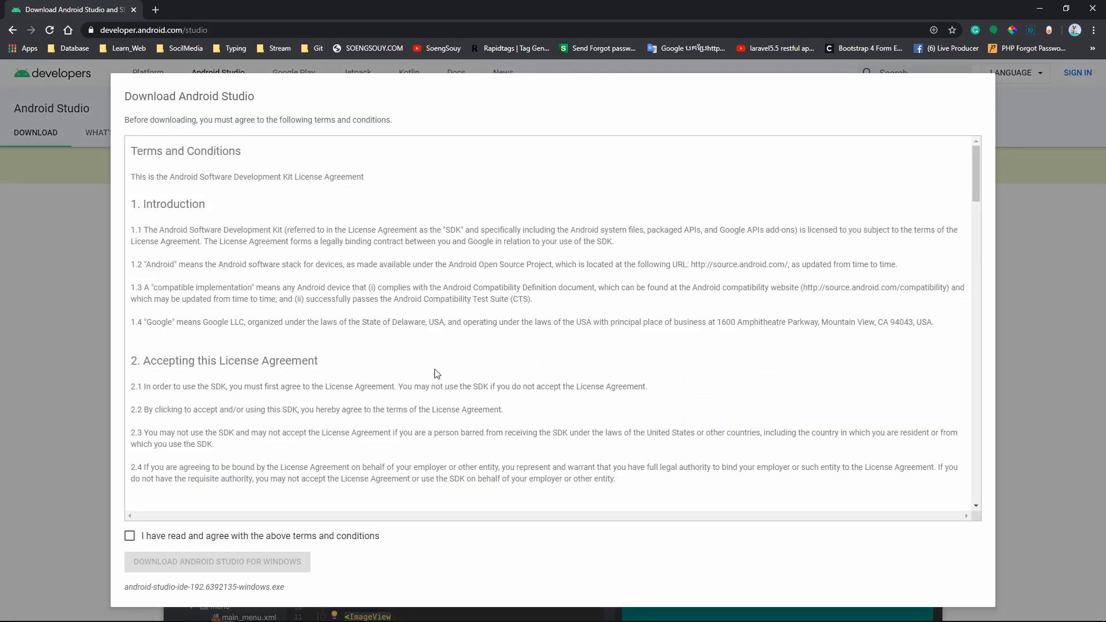
Read through the SDK license terms and conditions, going over the section headings from Introduction to General Legal Terms
{"action": "scroll", "coordinate": [275, 506], "scroll_direction": "down", "scroll_amount": 8}
{"action": "scroll", "coordinate": [553, 323], "scroll_direction": "up", "scroll_amount": 8}
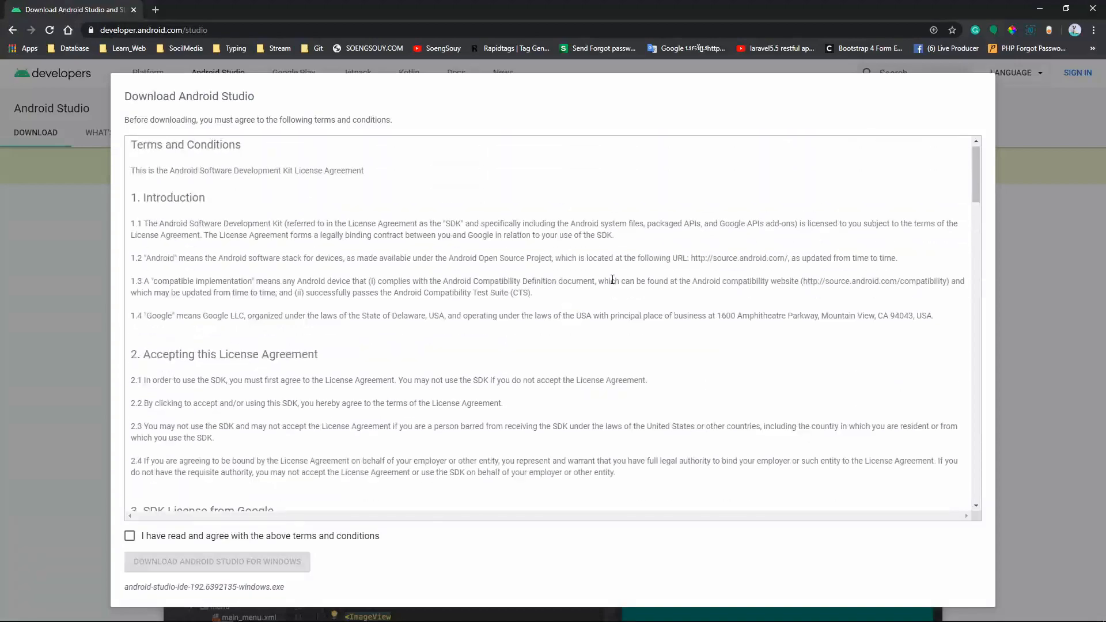
{"action": "scroll", "coordinate": [976, 175], "scroll_direction": "down", "scroll_amount": 2}
{"action": "scroll", "coordinate": [548, 323], "scroll_direction": "up", "scroll_amount": 2}
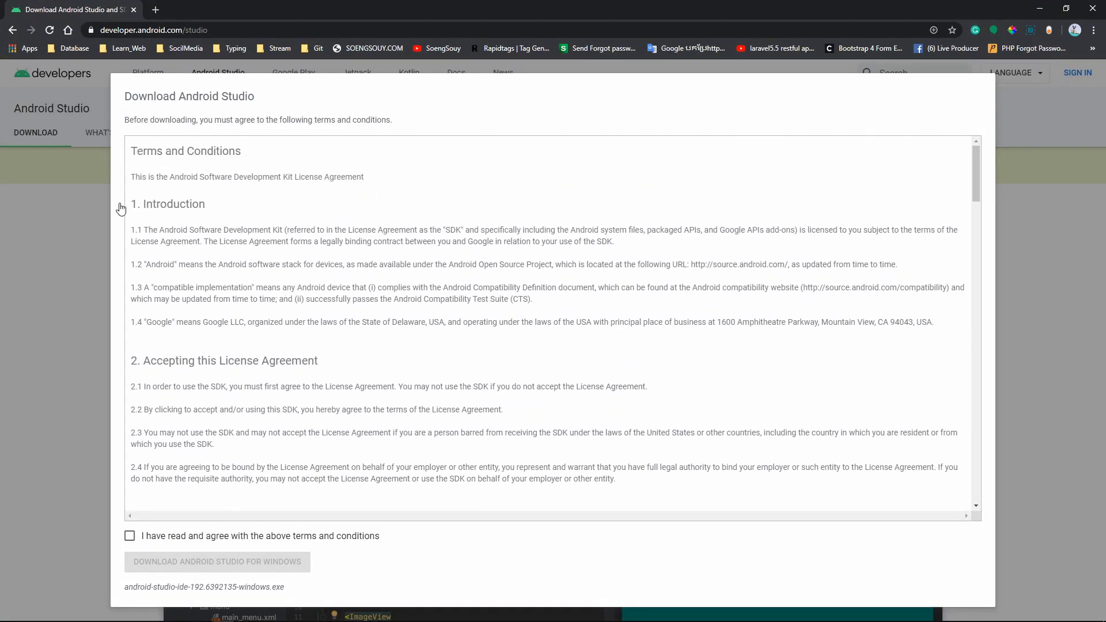
{"action": "double_click", "coordinate": [155, 206]}
{"action": "left_click_drag", "start_coordinate": [144, 361], "coordinate": [348, 360]}
{"action": "scroll", "coordinate": [316, 368], "scroll_direction": "down", "scroll_amount": 3}
{"action": "left_click", "coordinate": [146, 348]}
{"action": "left_click_drag", "start_coordinate": [145, 348], "coordinate": [276, 346]}
{"action": "scroll", "coordinate": [275, 346], "scroll_direction": "down", "scroll_amount": 4}
{"action": "left_click_drag", "start_coordinate": [144, 398], "coordinate": [265, 400]}
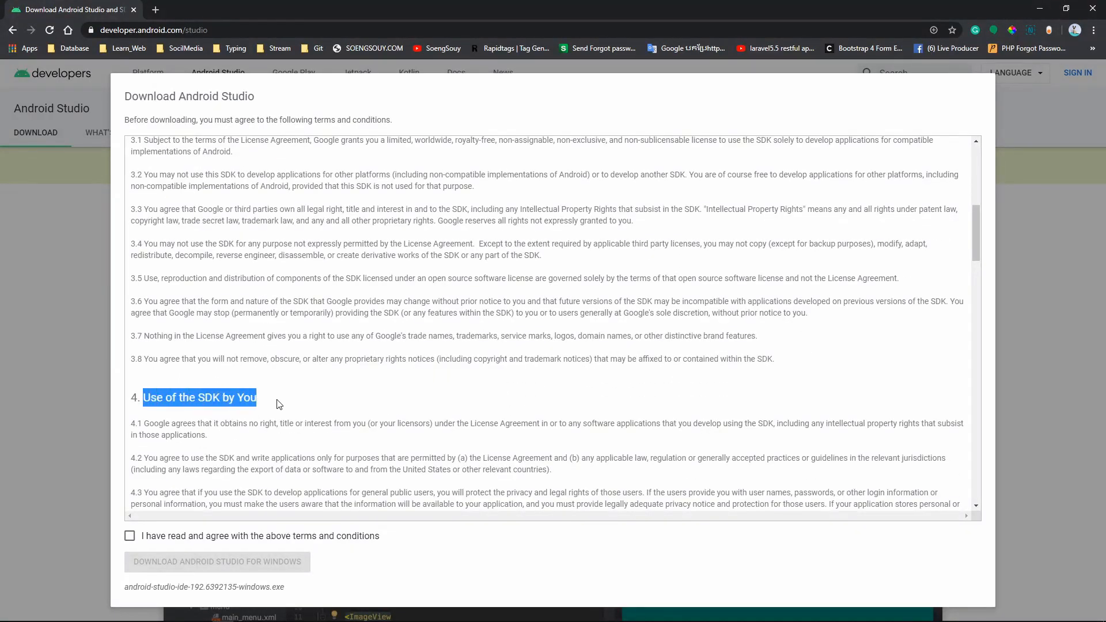
{"action": "scroll", "coordinate": [210, 420], "scroll_direction": "down", "scroll_amount": 3}
{"action": "scroll", "coordinate": [166, 415], "scroll_direction": "down", "scroll_amount": 4}
{"action": "left_click_drag", "start_coordinate": [144, 271], "coordinate": [285, 290]}
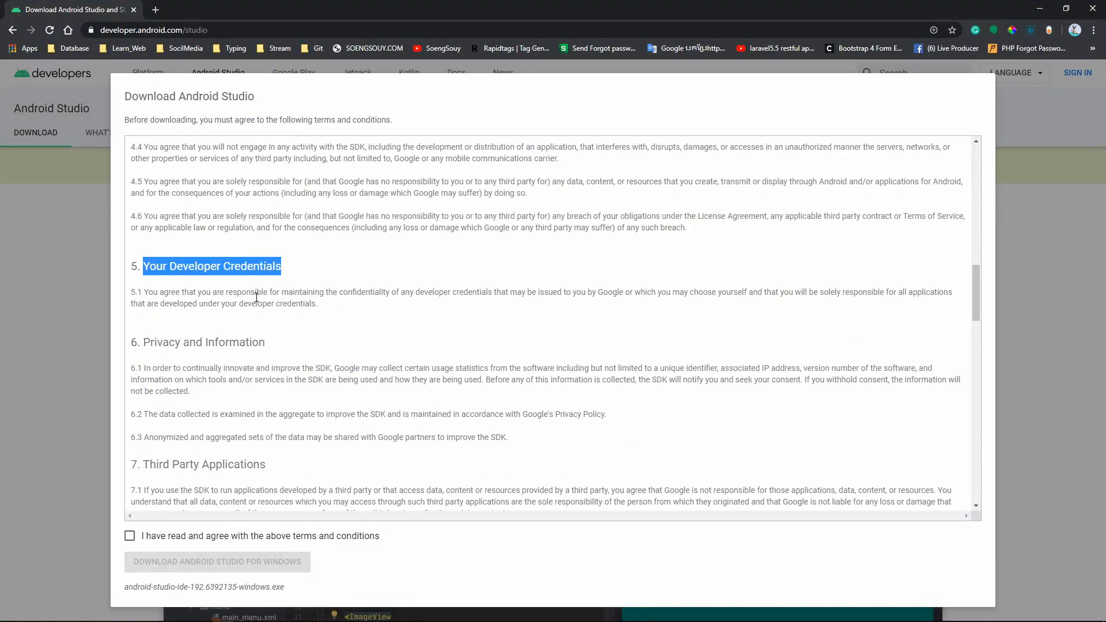
{"action": "left_click_drag", "start_coordinate": [144, 344], "coordinate": [297, 357]}
{"action": "left_click_drag", "start_coordinate": [148, 461], "coordinate": [280, 474]}
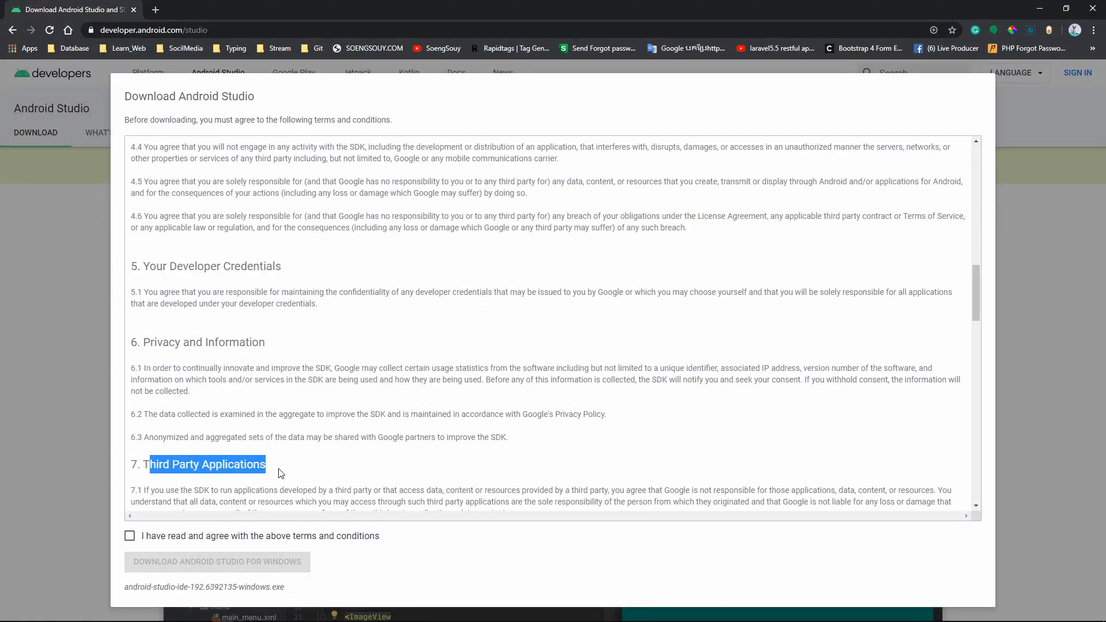
{"action": "scroll", "coordinate": [221, 453], "scroll_direction": "down", "scroll_amount": 4}
{"action": "left_click_drag", "start_coordinate": [144, 405], "coordinate": [308, 409]}
{"action": "scroll", "coordinate": [308, 409], "scroll_direction": "down", "scroll_amount": 4}
{"action": "left_click_drag", "start_coordinate": [143, 353], "coordinate": [314, 373]}
{"action": "scroll", "coordinate": [313, 374], "scroll_direction": "down", "scroll_amount": 2}
{"action": "left_click_drag", "start_coordinate": [147, 439], "coordinate": [370, 449]}
{"action": "scroll", "coordinate": [347, 480], "scroll_direction": "down", "scroll_amount": 5}
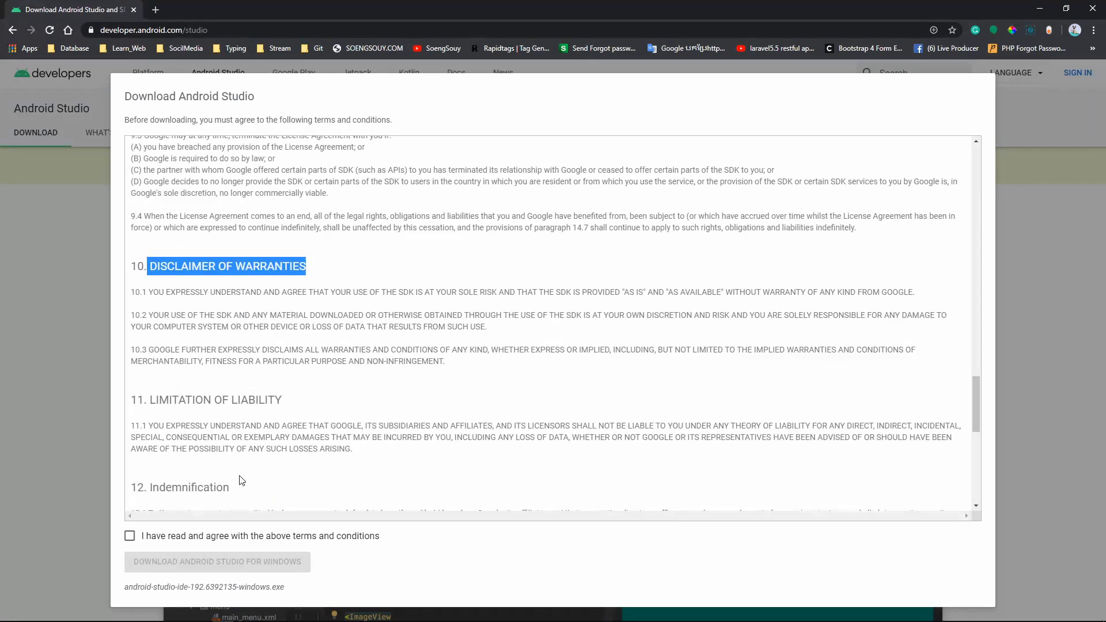
{"action": "left_click_drag", "start_coordinate": [148, 285], "coordinate": [282, 294]}
{"action": "scroll", "coordinate": [175, 362], "scroll_direction": "down", "scroll_amount": 1}
{"action": "left_click_drag", "start_coordinate": [145, 316], "coordinate": [231, 317]}
{"action": "scroll", "coordinate": [273, 325], "scroll_direction": "down", "scroll_amount": 2}
{"action": "left_click_drag", "start_coordinate": [149, 298], "coordinate": [355, 306]}
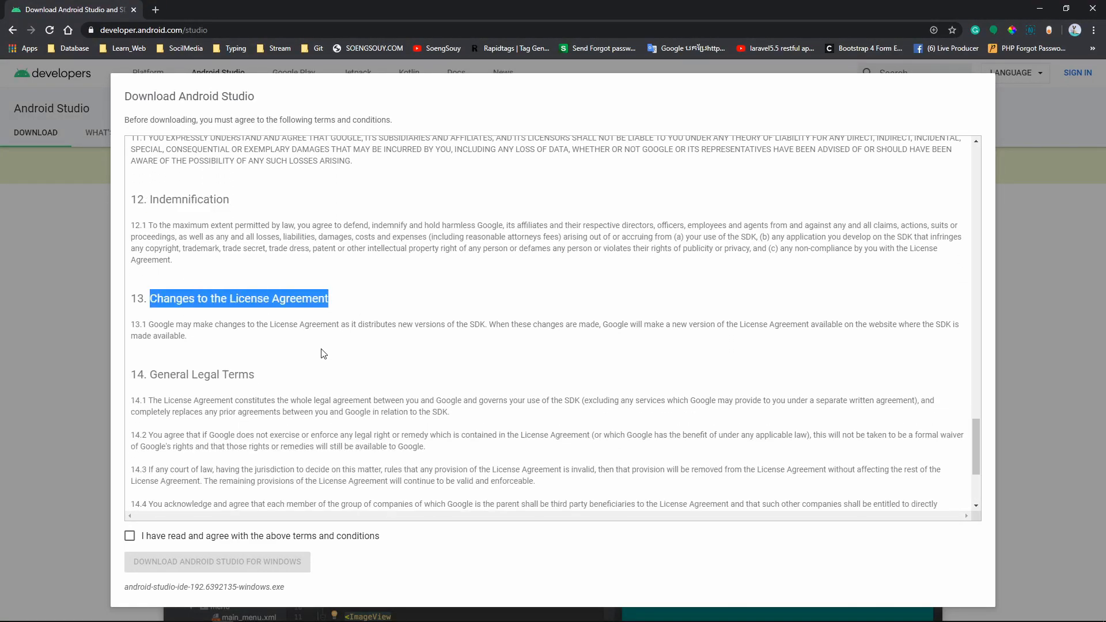
{"action": "scroll", "coordinate": [207, 415], "scroll_direction": "down", "scroll_amount": 2}
{"action": "left_click_drag", "start_coordinate": [158, 259], "coordinate": [254, 259]}
{"action": "scroll", "coordinate": [124, 403], "scroll_direction": "down", "scroll_amount": 1}
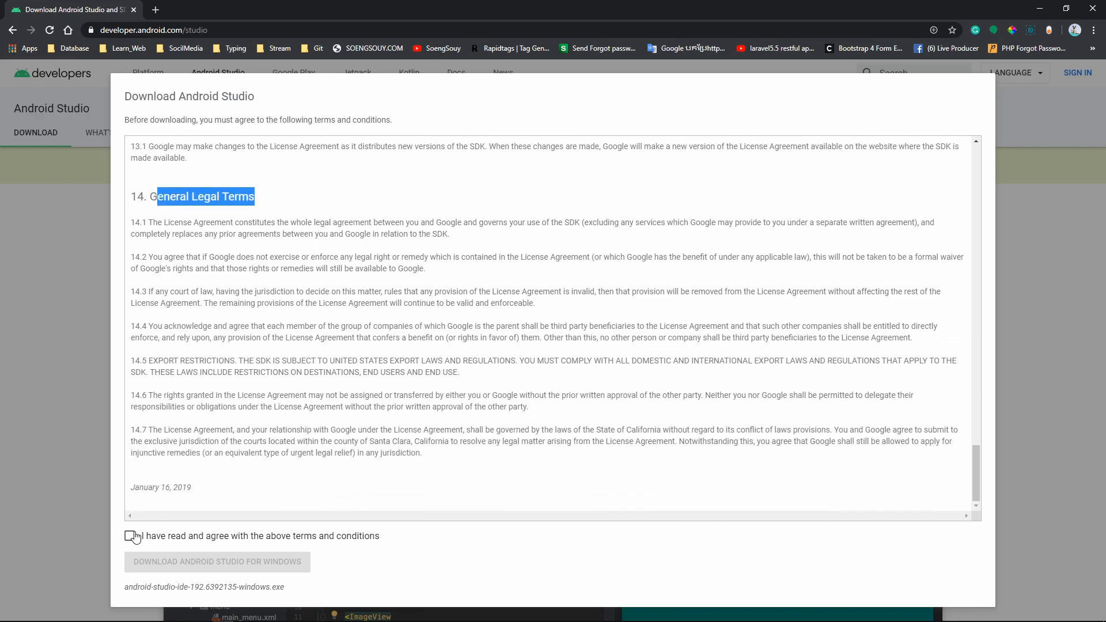
Agree to the terms and conditions and download the Windows installer android-studio-ide-192.6392135-windows.exe
{"action": "left_click", "coordinate": [131, 536]}
{"action": "left_click_drag", "start_coordinate": [105, 595], "coordinate": [295, 589]}
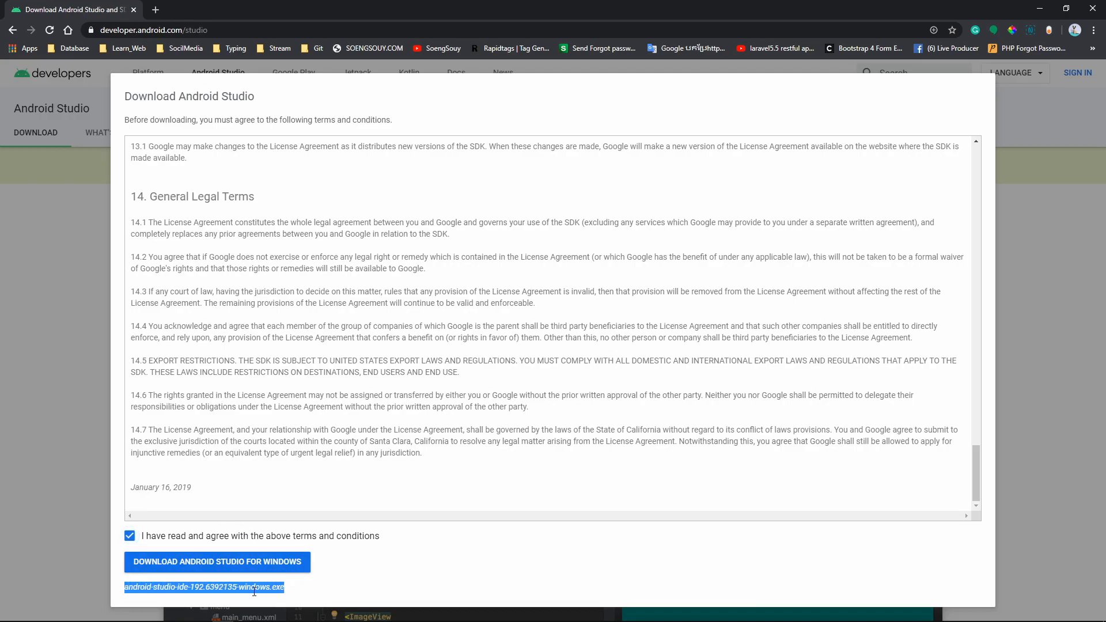
{"action": "left_click", "coordinate": [208, 567]}
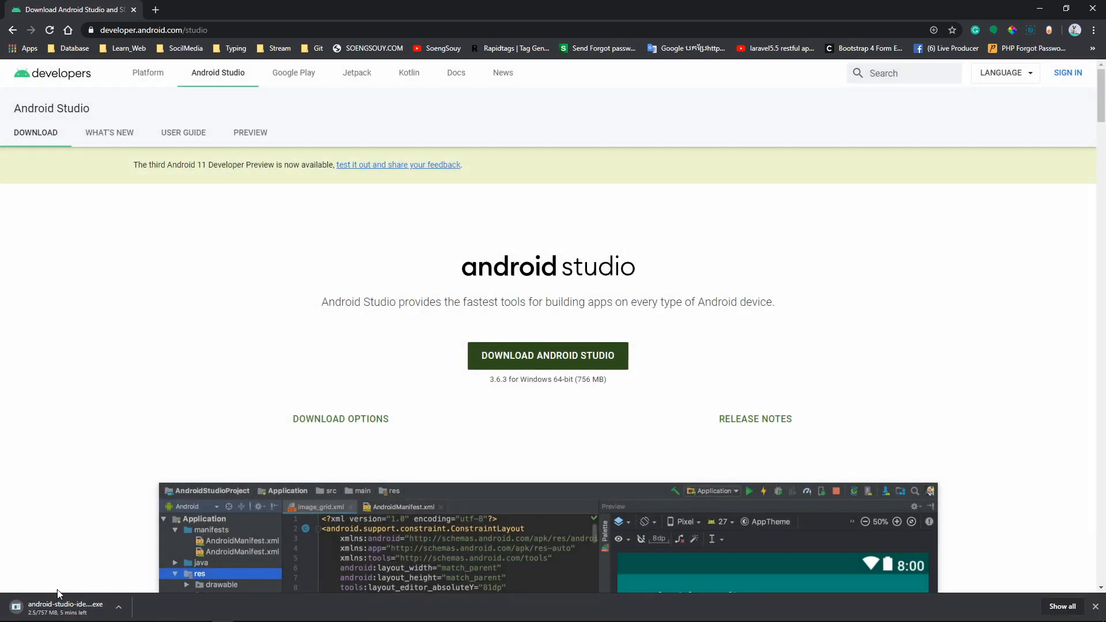
Open the full downloads list and remove all older entries, keeping only the Android Studio installer being downloaded today
{"action": "left_click", "coordinate": [1064, 605]}
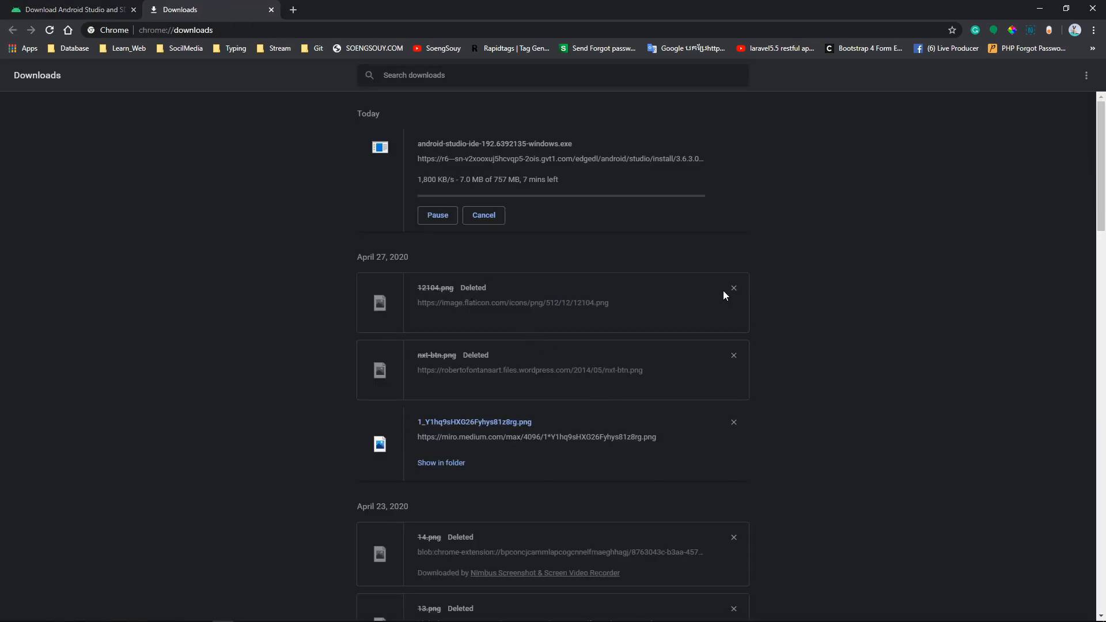
{"action": "left_click", "coordinate": [732, 293]}
{"action": "left_click", "coordinate": [732, 292]}
{"action": "left_click", "coordinate": [732, 292]}
{"action": "double_click", "coordinate": [732, 292]}
{"action": "left_click", "coordinate": [732, 293]}
{"action": "double_click", "coordinate": [732, 293]}
{"action": "left_click", "coordinate": [732, 293]}
{"action": "double_click", "coordinate": [732, 293]}
{"action": "double_click", "coordinate": [732, 293]}
{"action": "left_click", "coordinate": [732, 293]}
{"action": "double_click", "coordinate": [732, 293]}
{"action": "double_click", "coordinate": [732, 293]}
{"action": "left_click", "coordinate": [732, 293]}
{"action": "double_click", "coordinate": [732, 293]}
{"action": "left_click", "coordinate": [732, 293]}
{"action": "double_click", "coordinate": [731, 292]}
{"action": "double_click", "coordinate": [732, 293]}
{"action": "left_click", "coordinate": [732, 293]}
{"action": "double_click", "coordinate": [732, 293]}
{"action": "left_click", "coordinate": [732, 293]}
{"action": "double_click", "coordinate": [732, 293]}
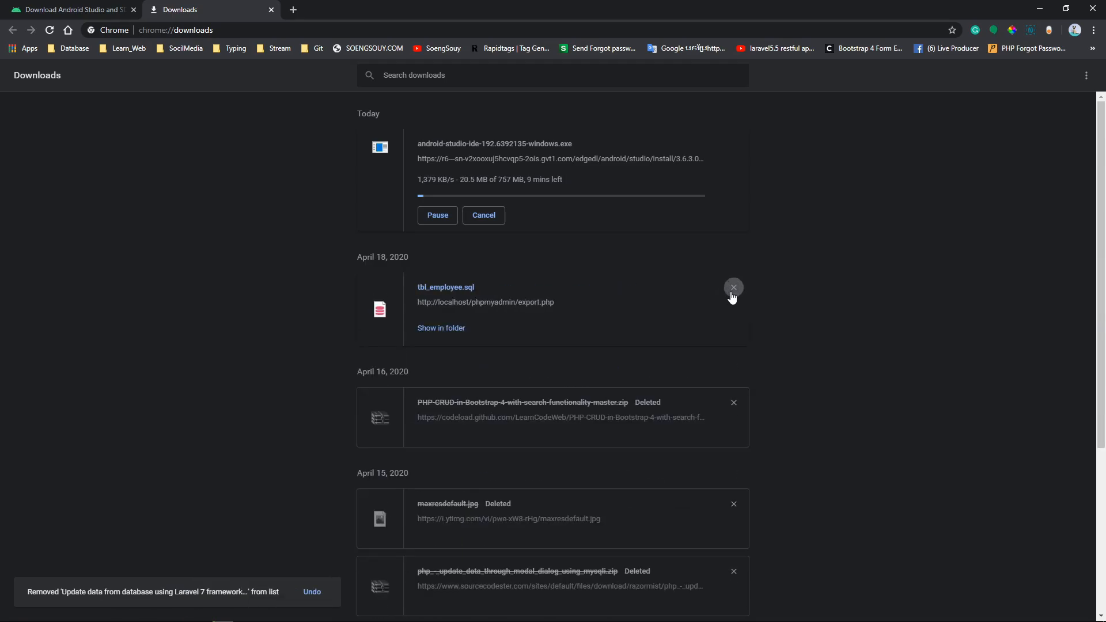
{"action": "double_click", "coordinate": [732, 293]}
{"action": "left_click", "coordinate": [731, 293]}
{"action": "double_click", "coordinate": [732, 293]}
{"action": "double_click", "coordinate": [732, 293]}
{"action": "double_click", "coordinate": [732, 293]}
{"action": "left_click", "coordinate": [732, 293]}
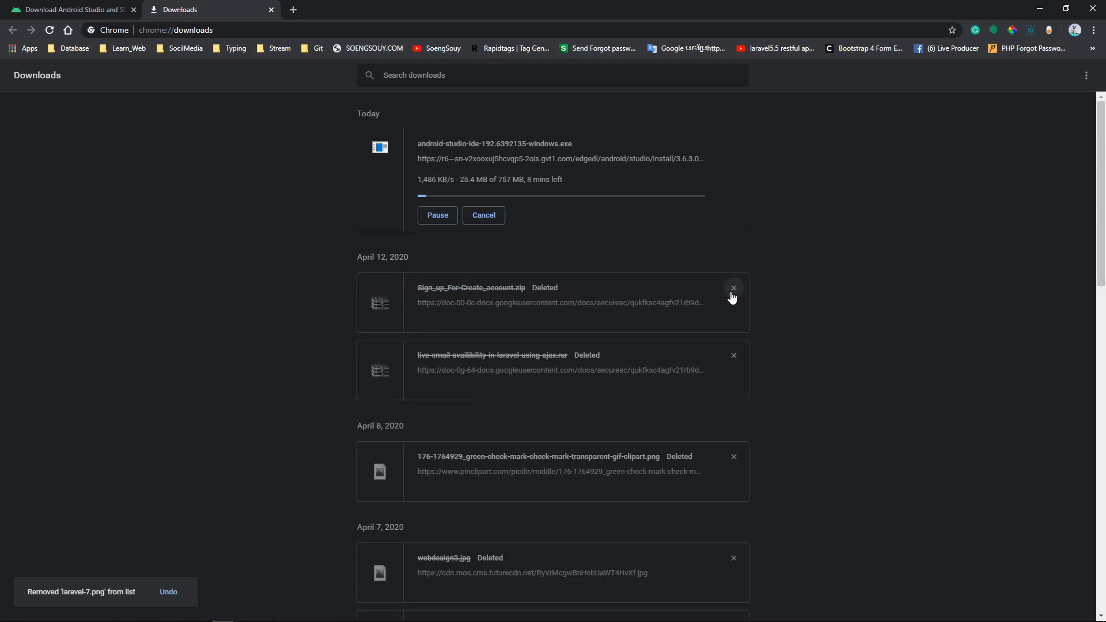
{"action": "double_click", "coordinate": [732, 293]}
{"action": "left_click", "coordinate": [732, 293]}
{"action": "left_click", "coordinate": [731, 292]}
{"action": "left_click", "coordinate": [732, 293]}
{"action": "left_click", "coordinate": [732, 293]}
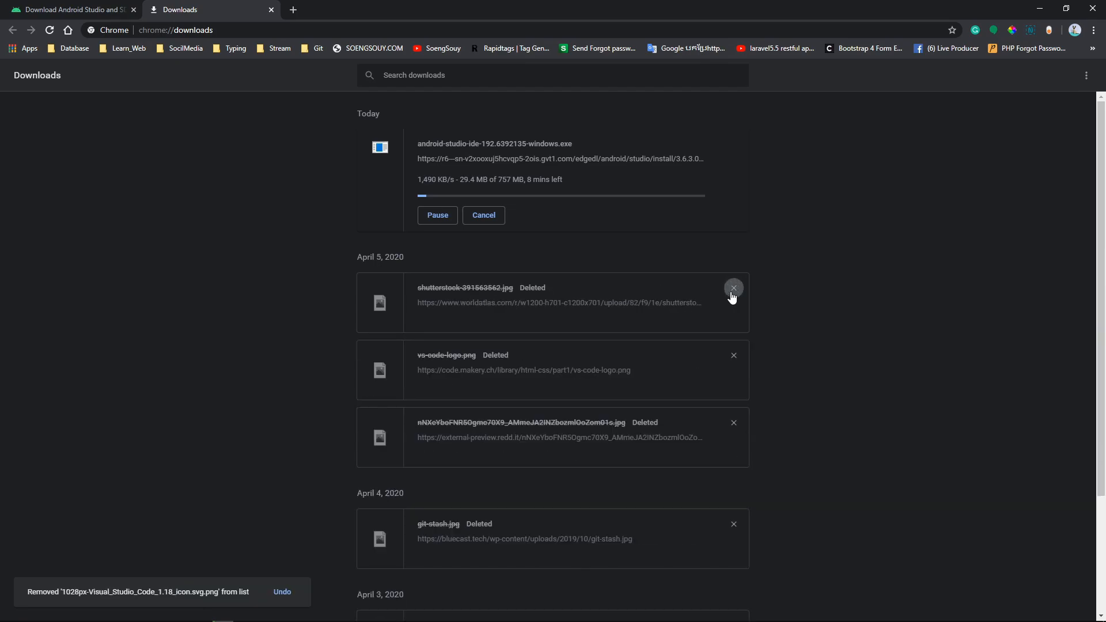
{"action": "double_click", "coordinate": [732, 293]}
{"action": "left_click", "coordinate": [732, 292]}
{"action": "double_click", "coordinate": [732, 293]}
{"action": "double_click", "coordinate": [732, 292]}
{"action": "left_click", "coordinate": [732, 293]}
{"action": "double_click", "coordinate": [732, 293]}
{"action": "double_click", "coordinate": [732, 293]}
{"action": "left_click", "coordinate": [732, 293]}
{"action": "double_click", "coordinate": [731, 293]}
{"action": "double_click", "coordinate": [732, 292]}
{"action": "double_click", "coordinate": [732, 293]}
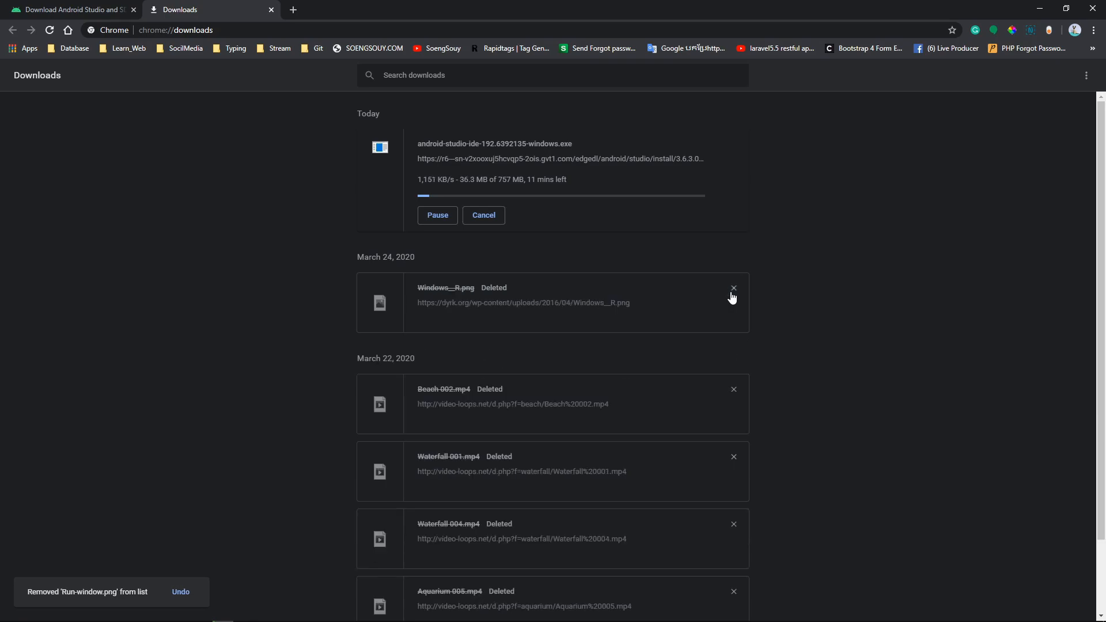
{"action": "double_click", "coordinate": [732, 293]}
{"action": "double_click", "coordinate": [732, 293]}
{"action": "left_click", "coordinate": [732, 293]}
{"action": "left_click", "coordinate": [732, 292]}
{"action": "double_click", "coordinate": [732, 292]}
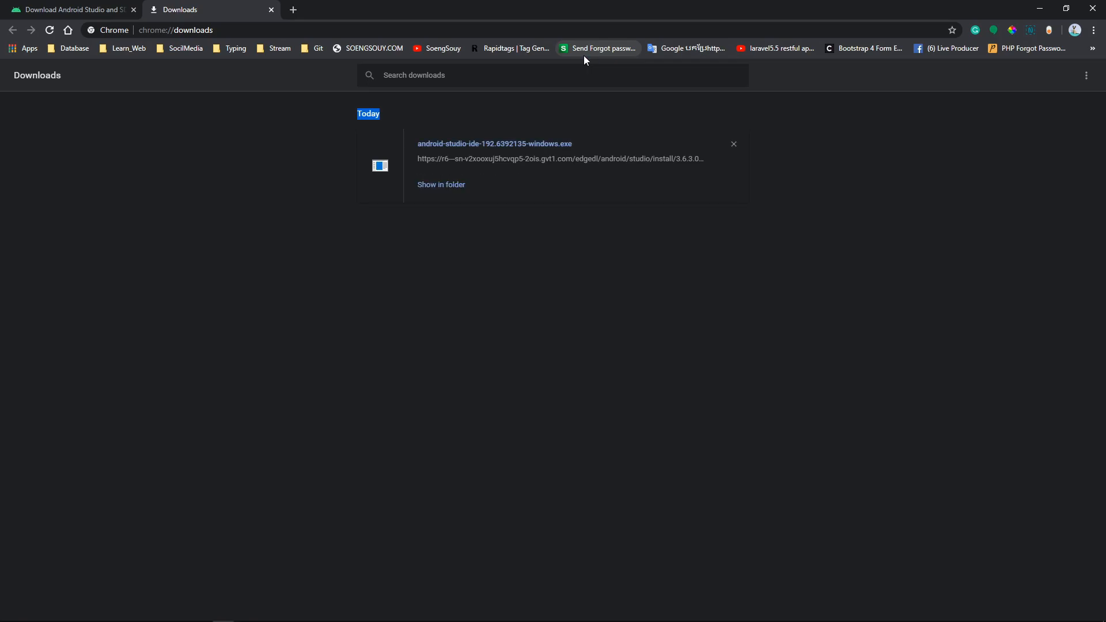
Show the downloaded Android Studio installer in its folder, run it as administrator, and minimize the open windows
{"action": "left_click", "coordinate": [441, 185]}
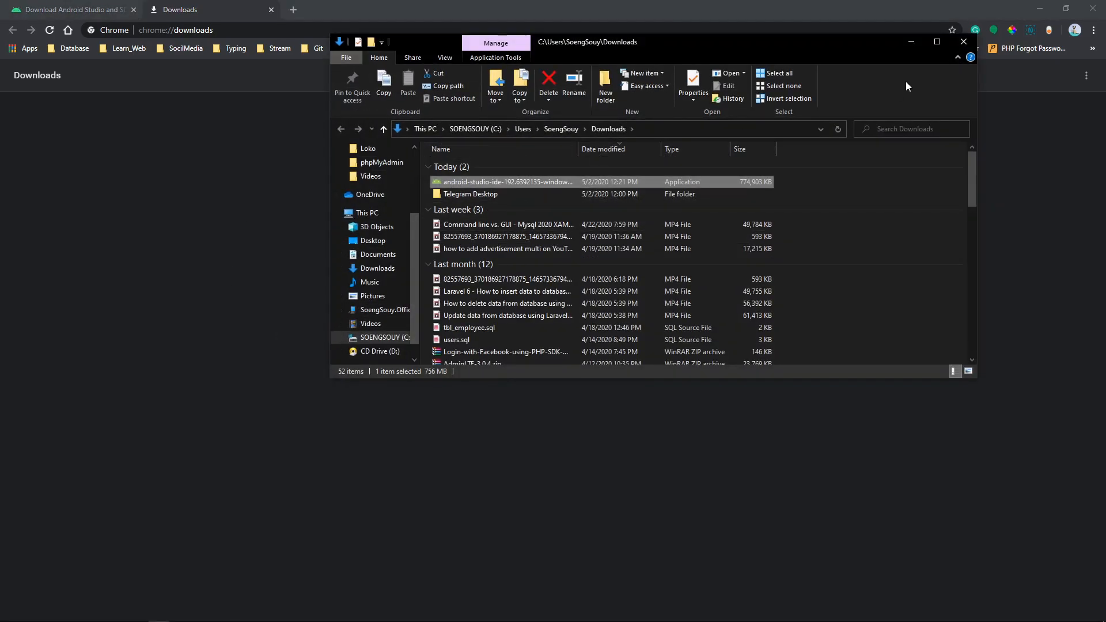
{"action": "left_click", "coordinate": [938, 42]}
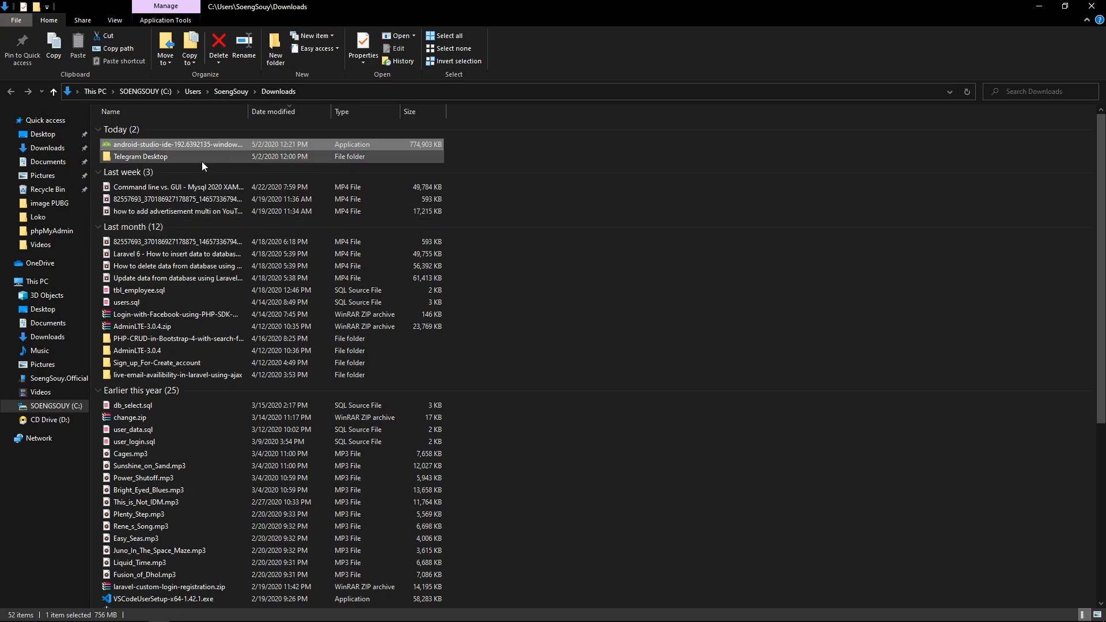
{"action": "right_click", "coordinate": [153, 143]}
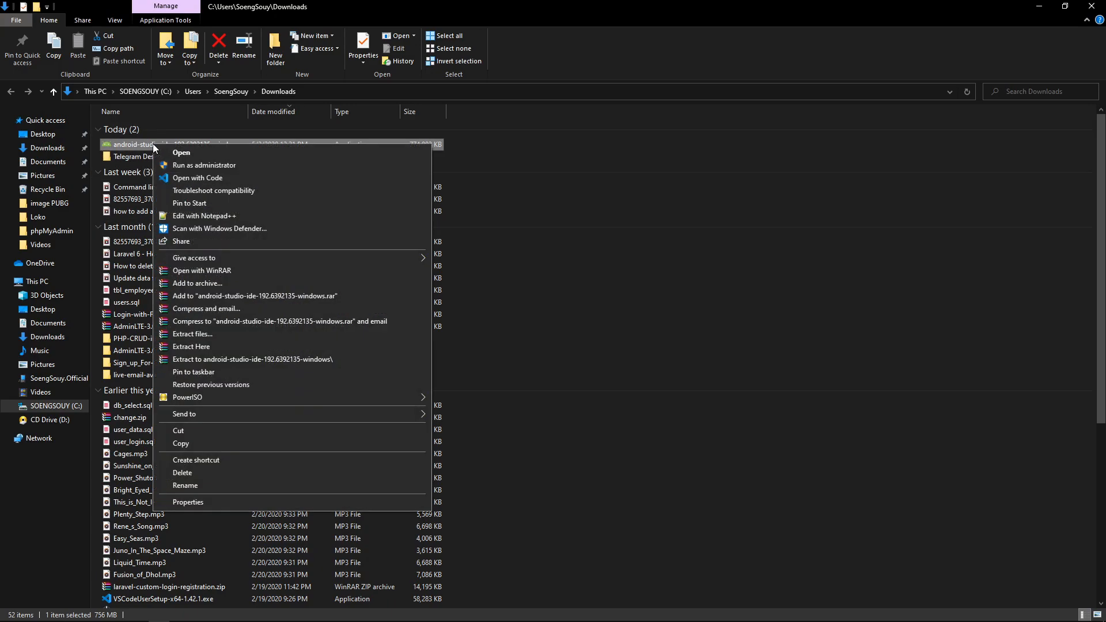
{"action": "left_click", "coordinate": [179, 165]}
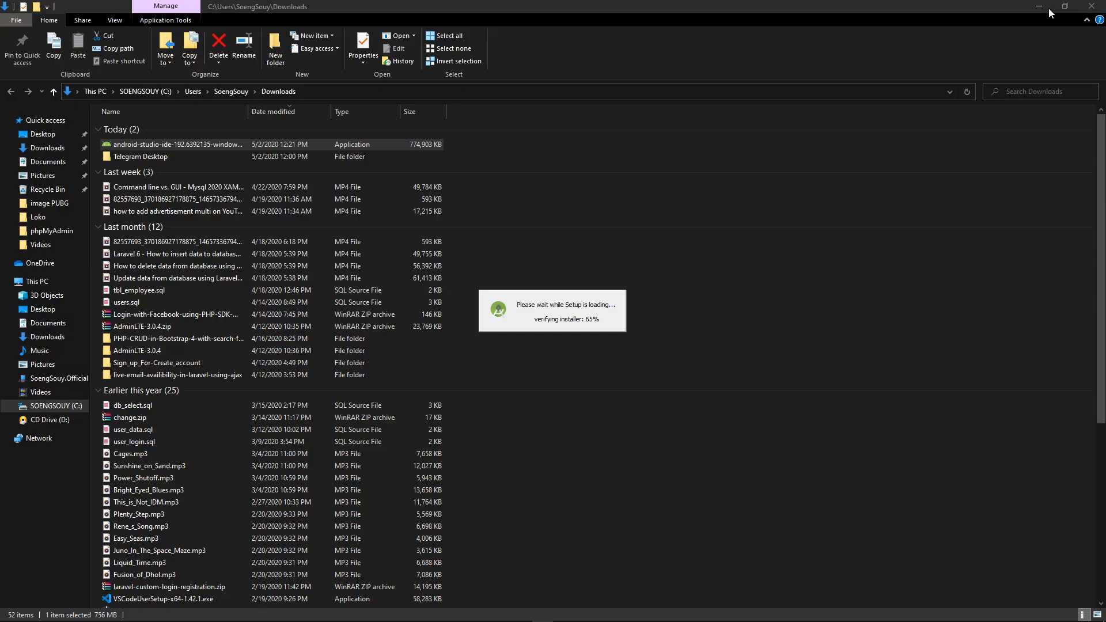
{"action": "left_click", "coordinate": [1046, 7]}
{"action": "left_click", "coordinate": [1043, 7]}
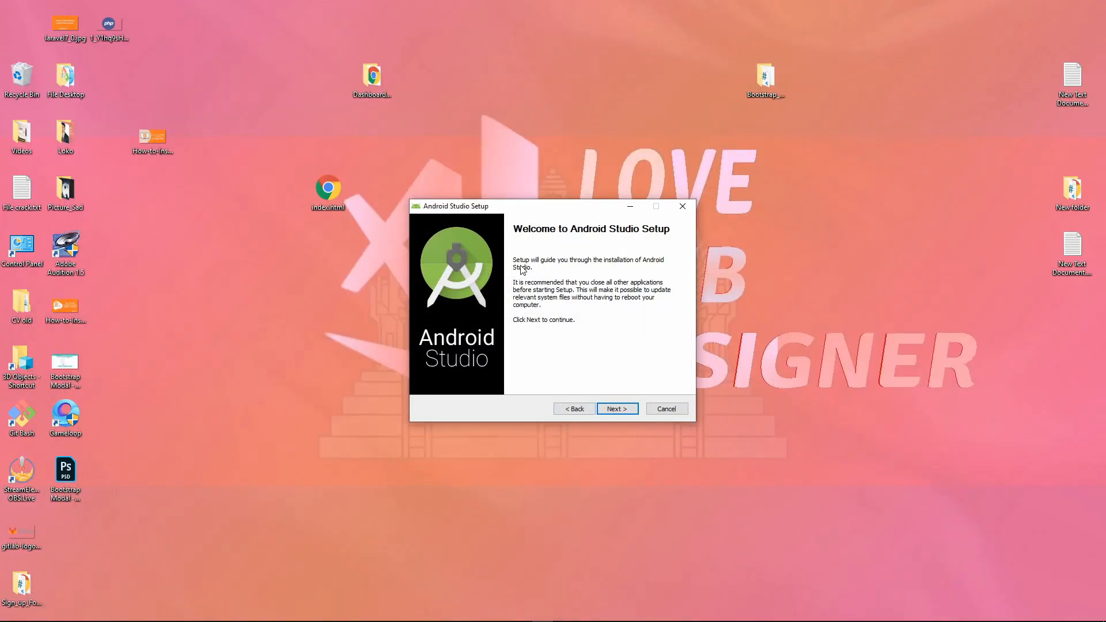
Deselect the Android Virtual Device component in the setup and accept C:\Program Files\Android\Android Studio as the installation location
{"action": "left_click", "coordinate": [612, 409]}
{"action": "left_click", "coordinate": [519, 310]}
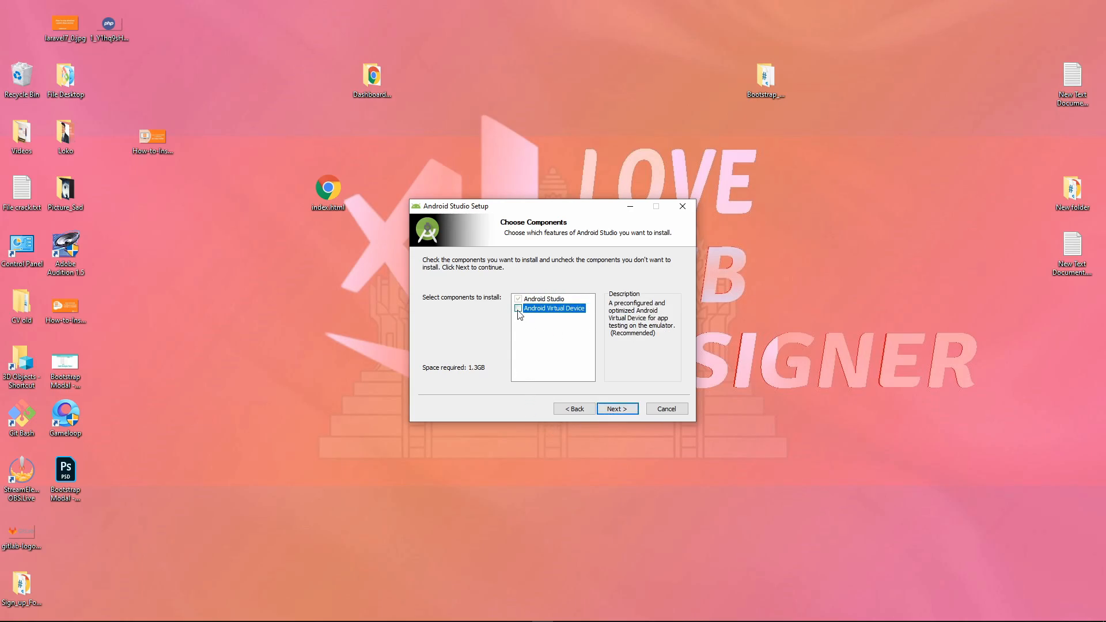
{"action": "left_click", "coordinate": [613, 409]}
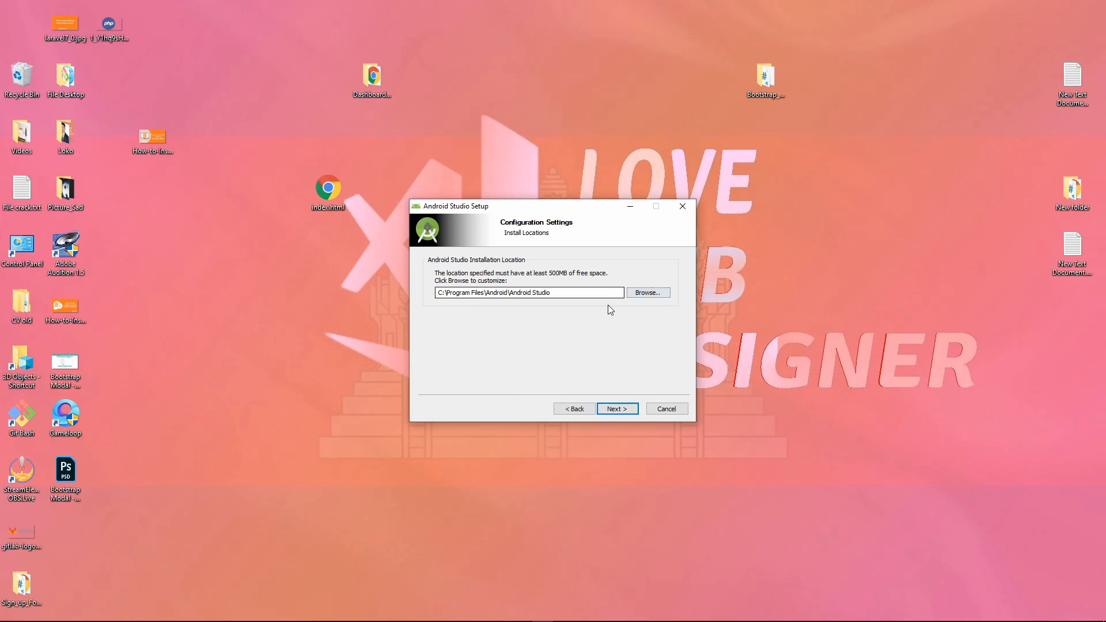
{"action": "left_click_drag", "start_coordinate": [572, 296], "coordinate": [400, 305]}
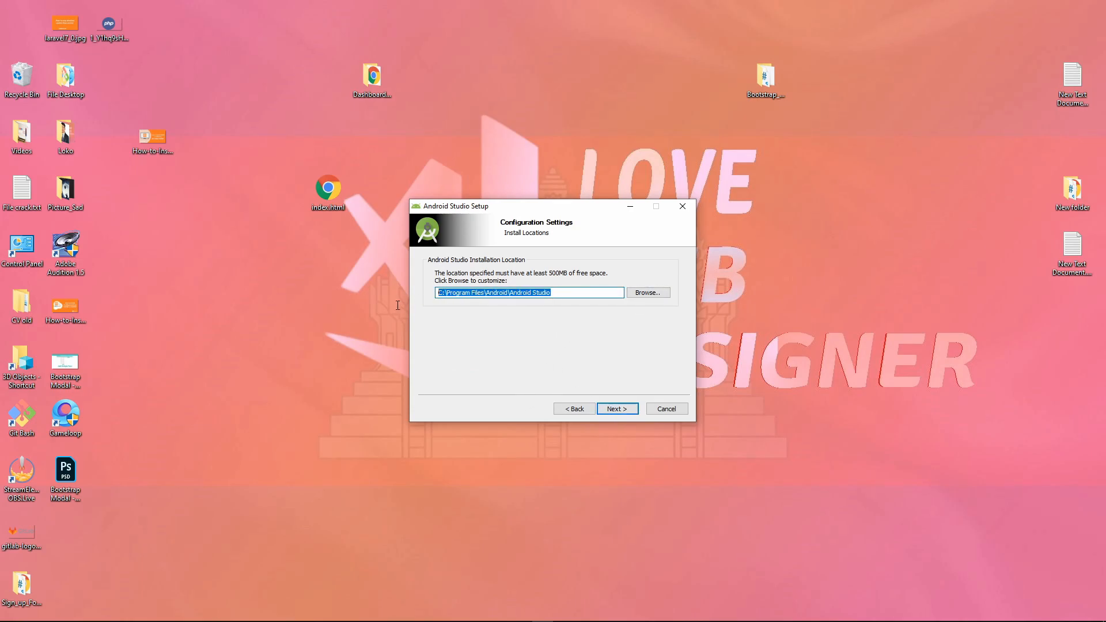
{"action": "left_click", "coordinate": [612, 411]}
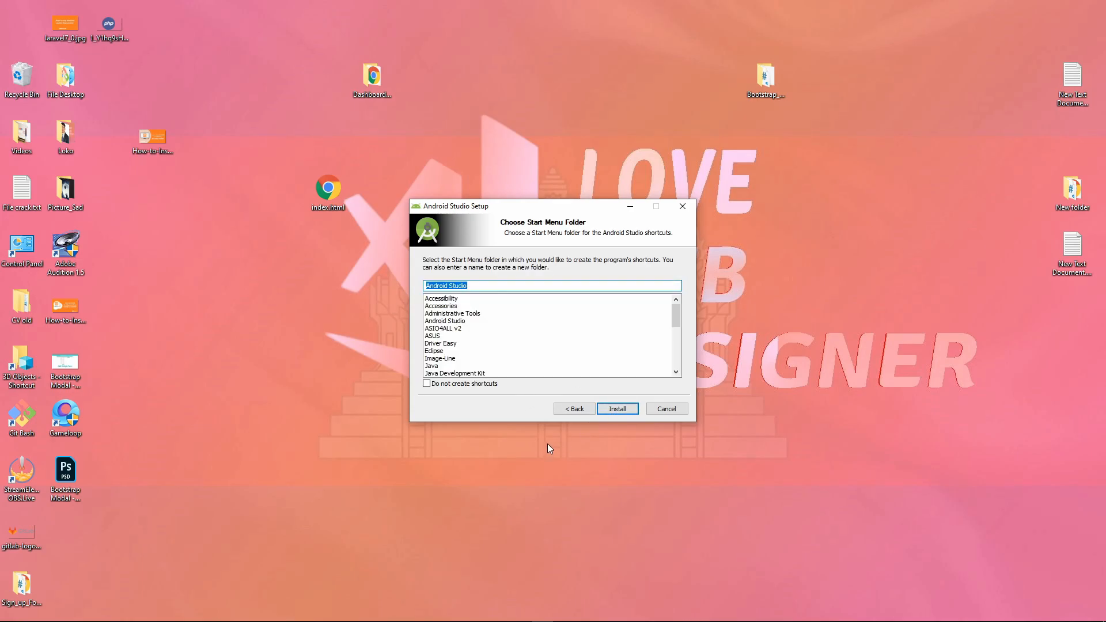
Browse the Start Menu folders, select Python 3.8 as the parent folder, and choose not to create shortcuts
{"action": "scroll", "coordinate": [513, 344], "scroll_direction": "down", "scroll_amount": 1}
{"action": "scroll", "coordinate": [513, 344], "scroll_direction": "up", "scroll_amount": 1}
{"action": "mouse_move", "coordinate": [455, 298]}
{"action": "left_mouse_down"}
{"action": "mouse_move", "coordinate": [433, 343]}
{"action": "mouse_move", "coordinate": [435, 373]}
{"action": "mouse_move", "coordinate": [453, 314]}
{"action": "left_mouse_up"}
{"action": "left_click_drag", "start_coordinate": [678, 314], "coordinate": [675, 324]}
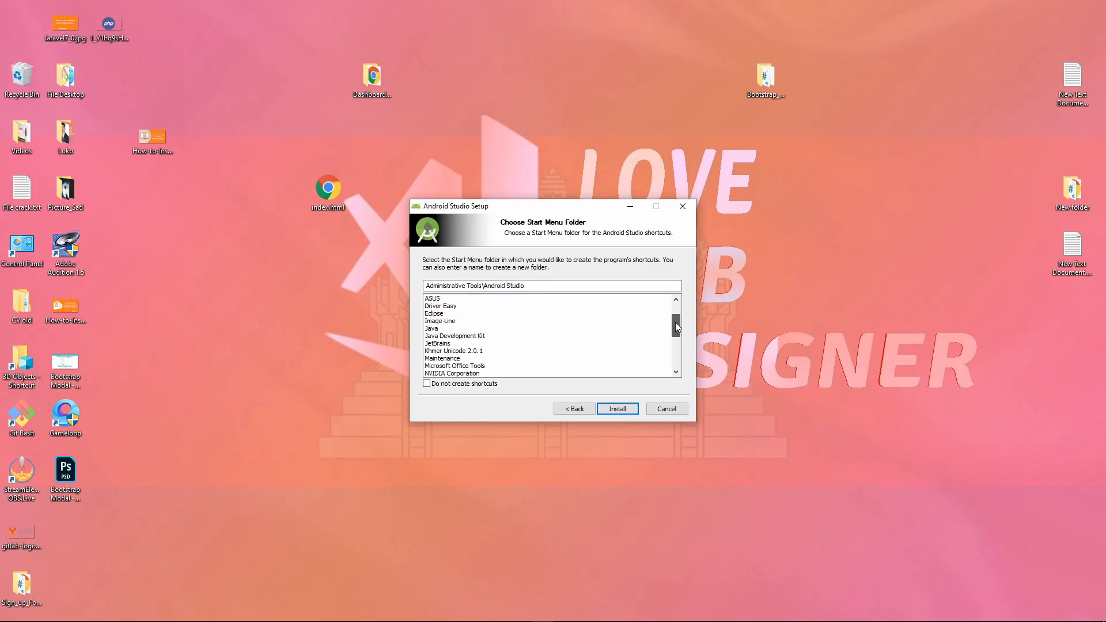
{"action": "left_click_drag", "start_coordinate": [456, 333], "coordinate": [447, 321]}
{"action": "scroll", "coordinate": [443, 334], "scroll_direction": "down", "scroll_amount": 5}
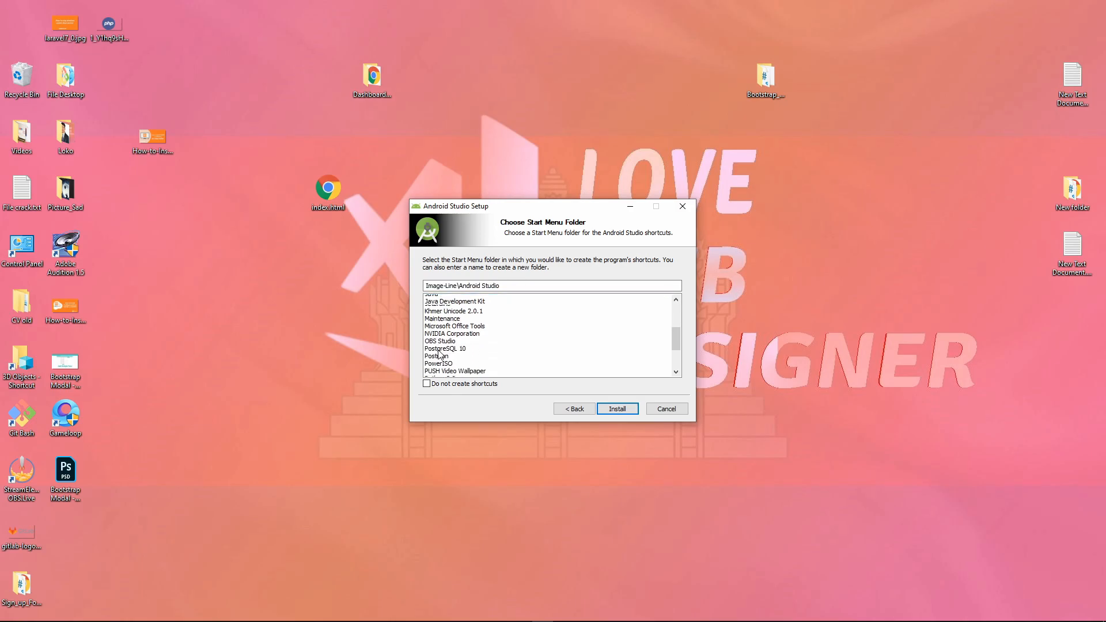
{"action": "left_click", "coordinate": [441, 330]}
{"action": "scroll", "coordinate": [442, 318], "scroll_direction": "down", "scroll_amount": 2}
{"action": "left_click", "coordinate": [427, 384]}
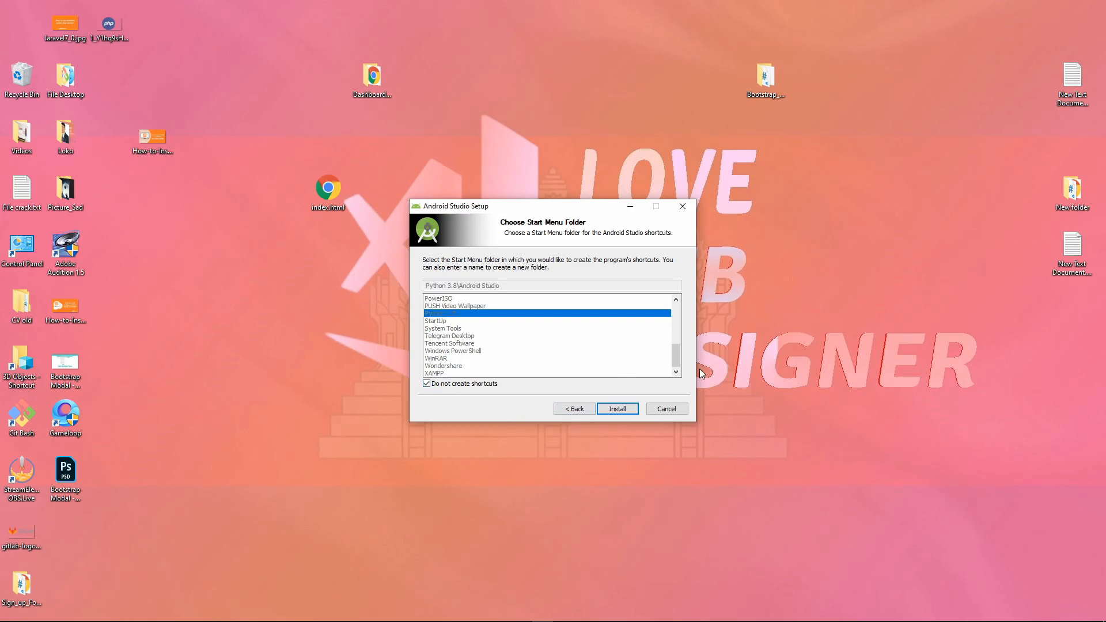
Install Android Studio and finish the setup with Start Android Studio left enabled
{"action": "left_click", "coordinate": [613, 411]}
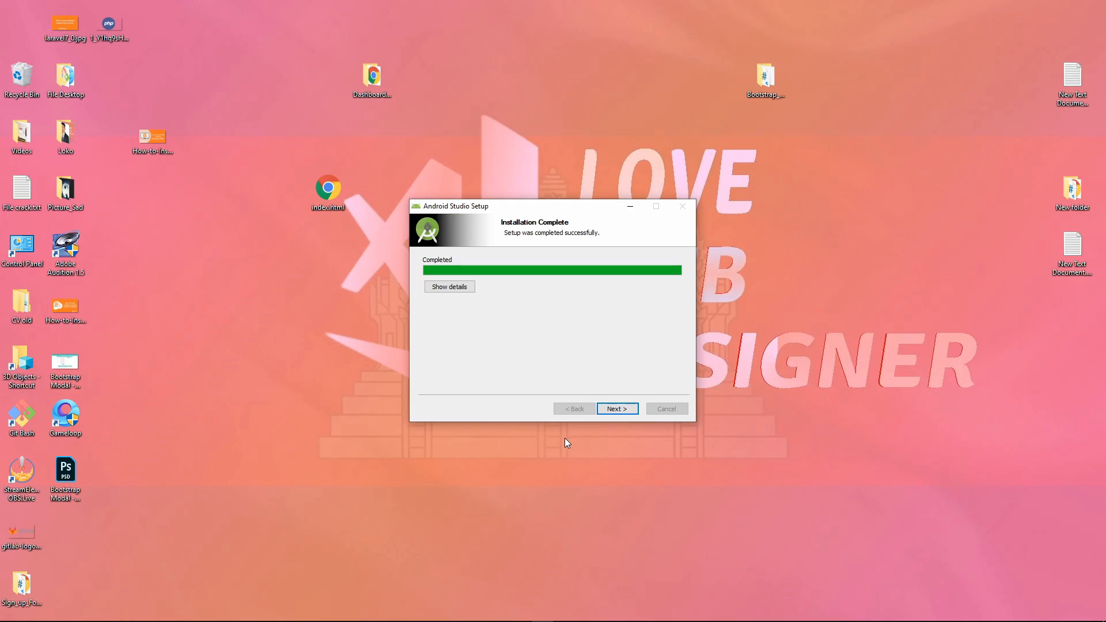
{"action": "left_click", "coordinate": [614, 410]}
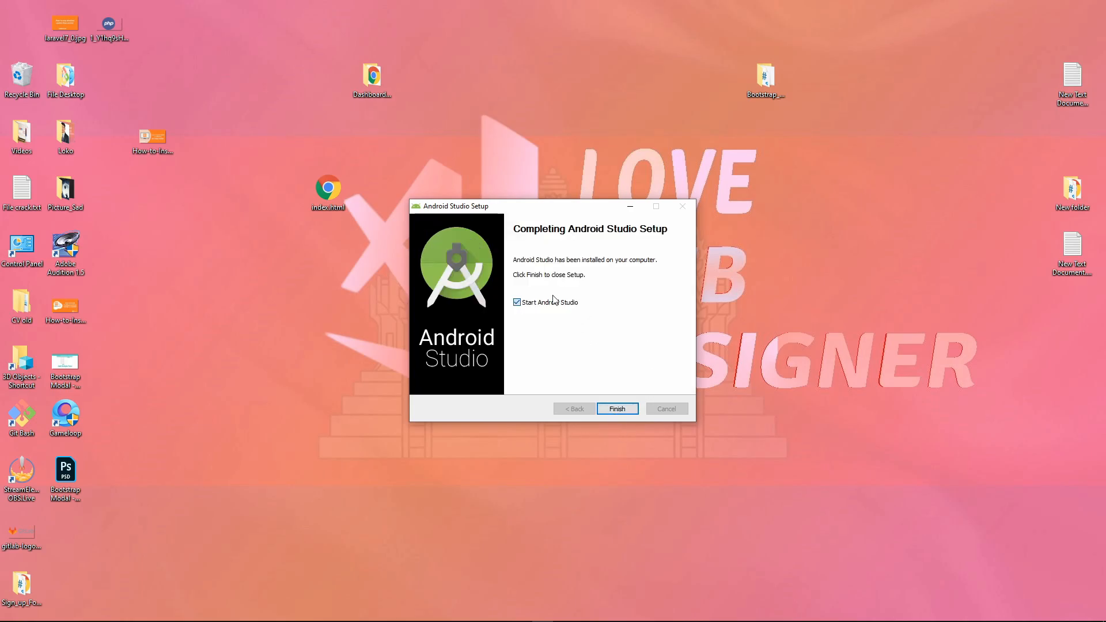
{"action": "left_click", "coordinate": [617, 409]}
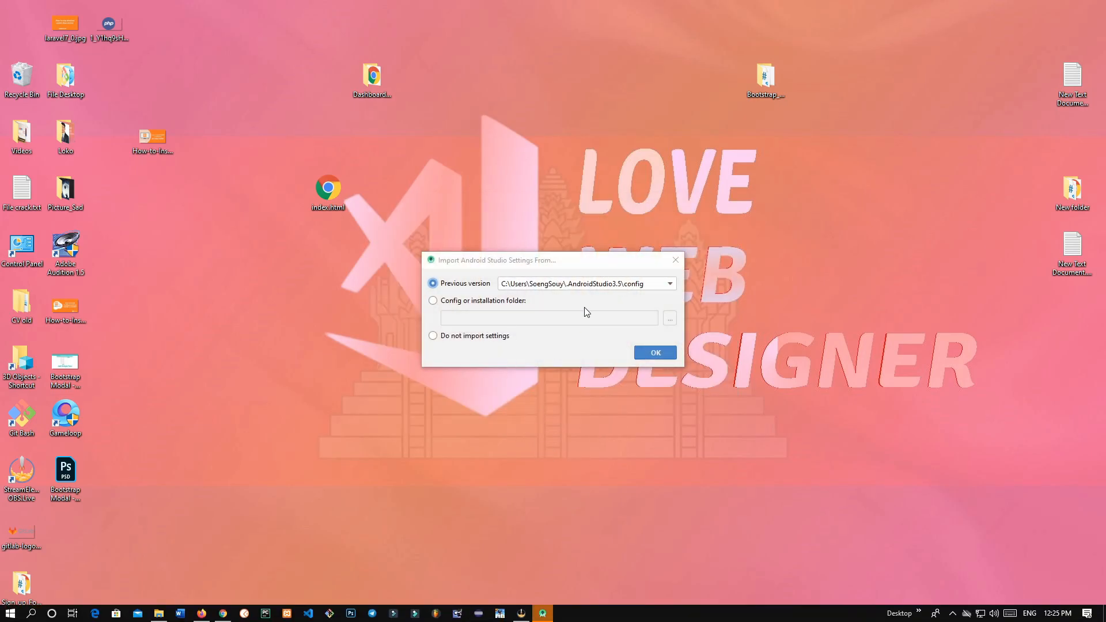
Import the settings from the previous version's config folder and delete the unused .AndroidStudio3.5 directory
{"action": "left_click", "coordinate": [649, 353]}
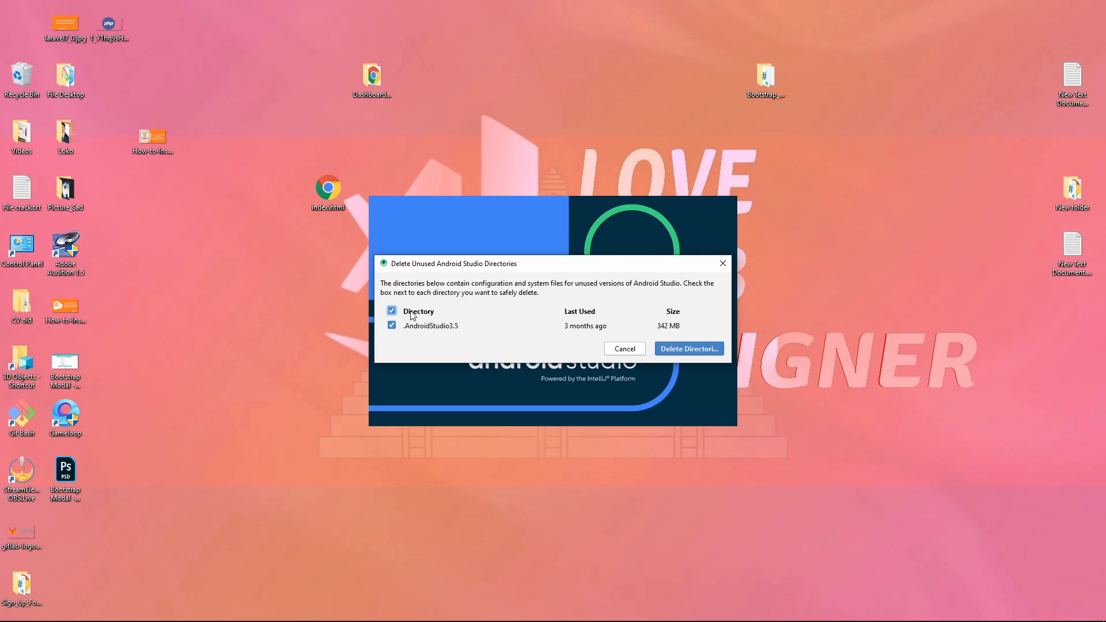
{"action": "left_click", "coordinate": [691, 350]}
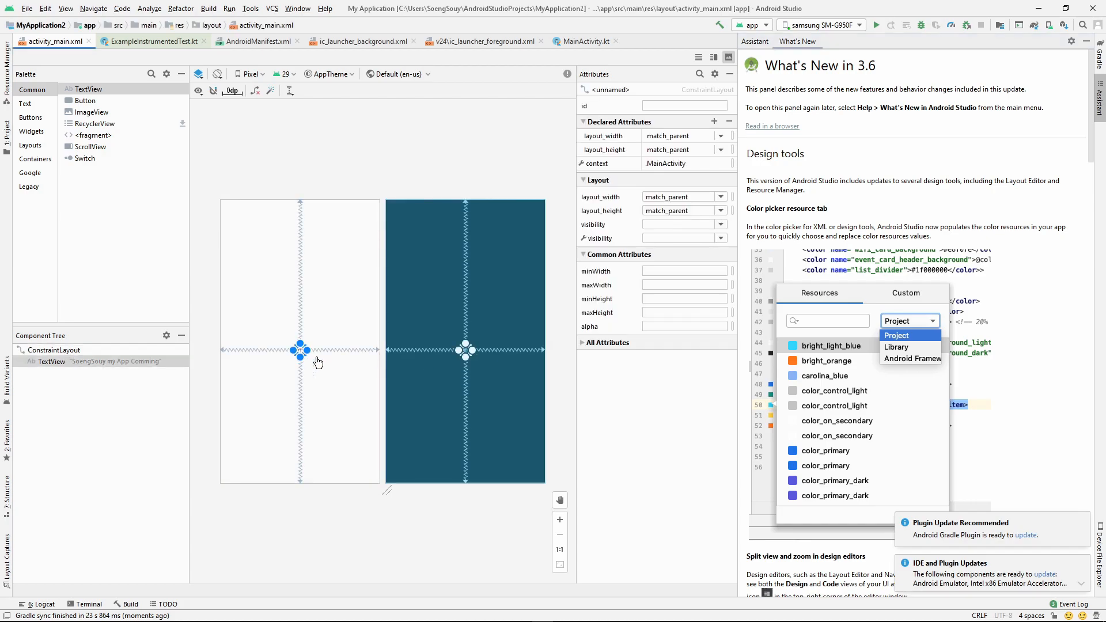
Start the available Android SDK and tools updates and accept the intel-android-extra-license agreement
{"action": "left_click", "coordinate": [483, 365]}
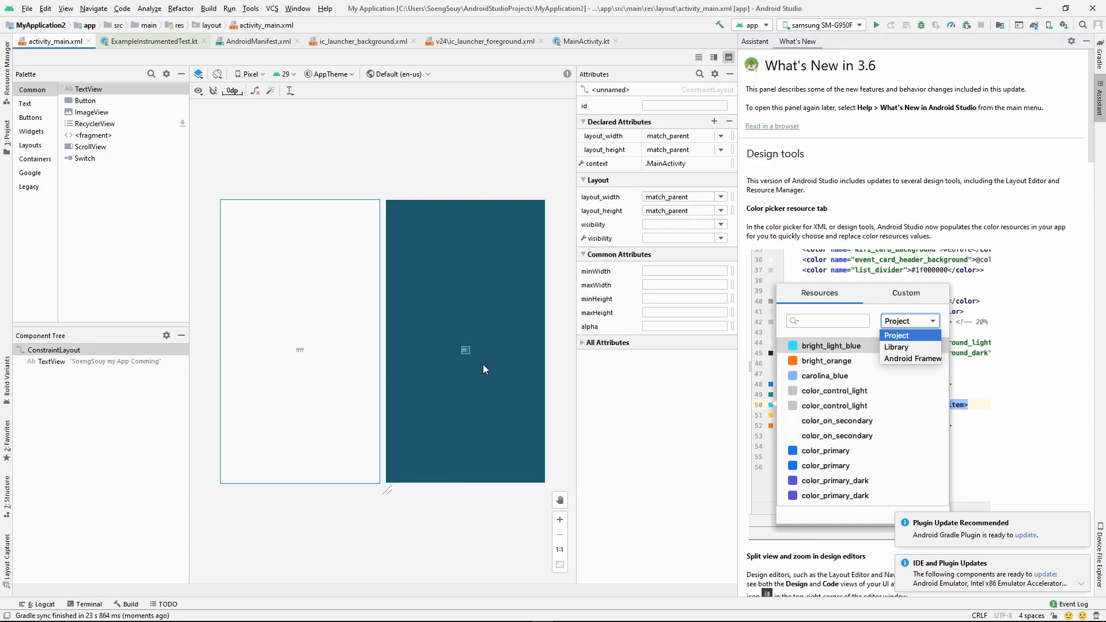
{"action": "left_click", "coordinate": [301, 352]}
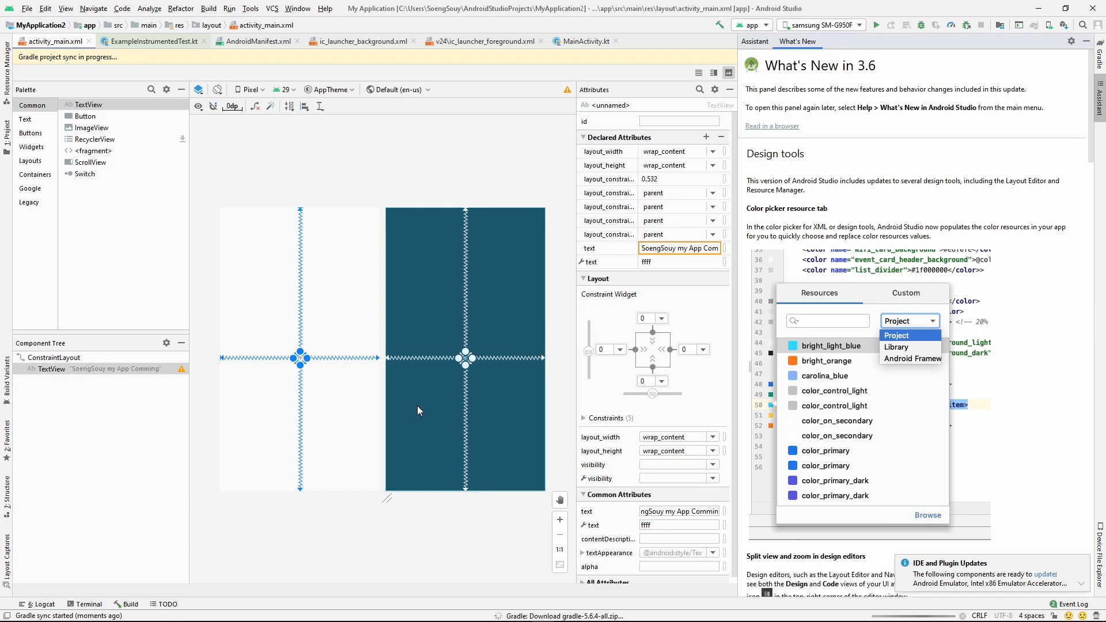
{"action": "left_click", "coordinate": [1044, 576]}
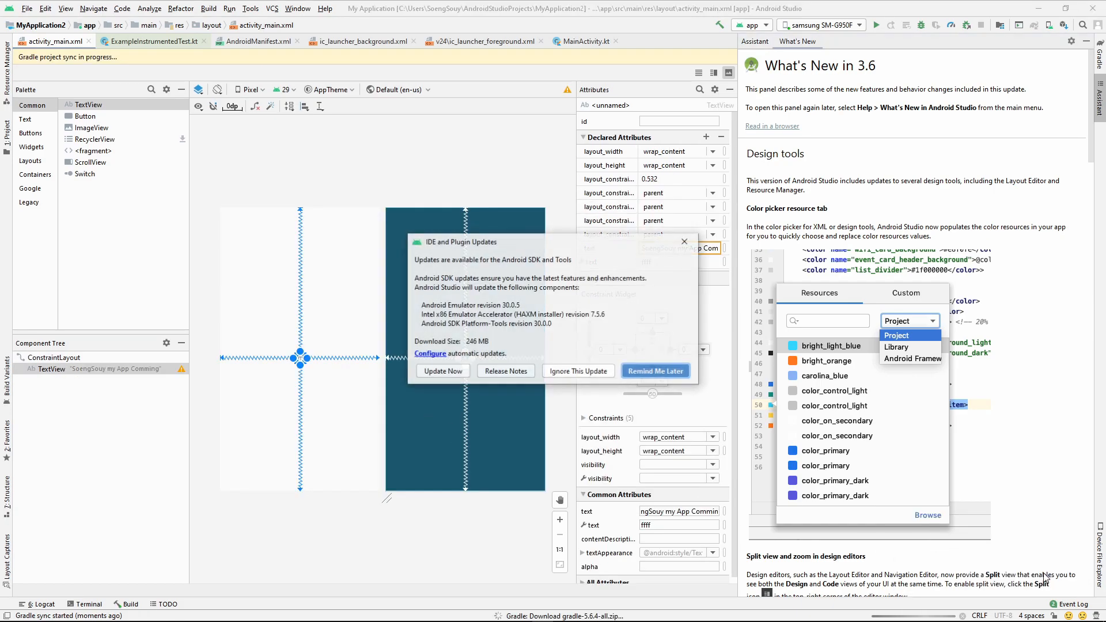
{"action": "left_click", "coordinate": [451, 372]}
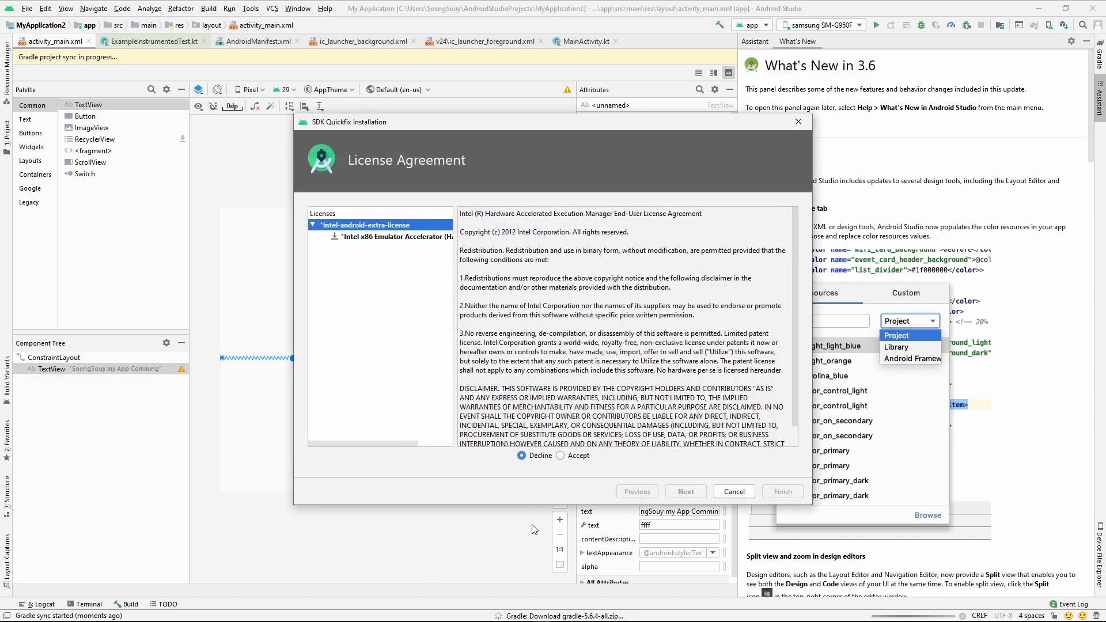
{"action": "left_click", "coordinate": [562, 456]}
{"action": "left_click_drag", "start_coordinate": [544, 391], "coordinate": [551, 309]}
{"action": "scroll", "coordinate": [548, 322], "scroll_direction": "down", "scroll_amount": 2}
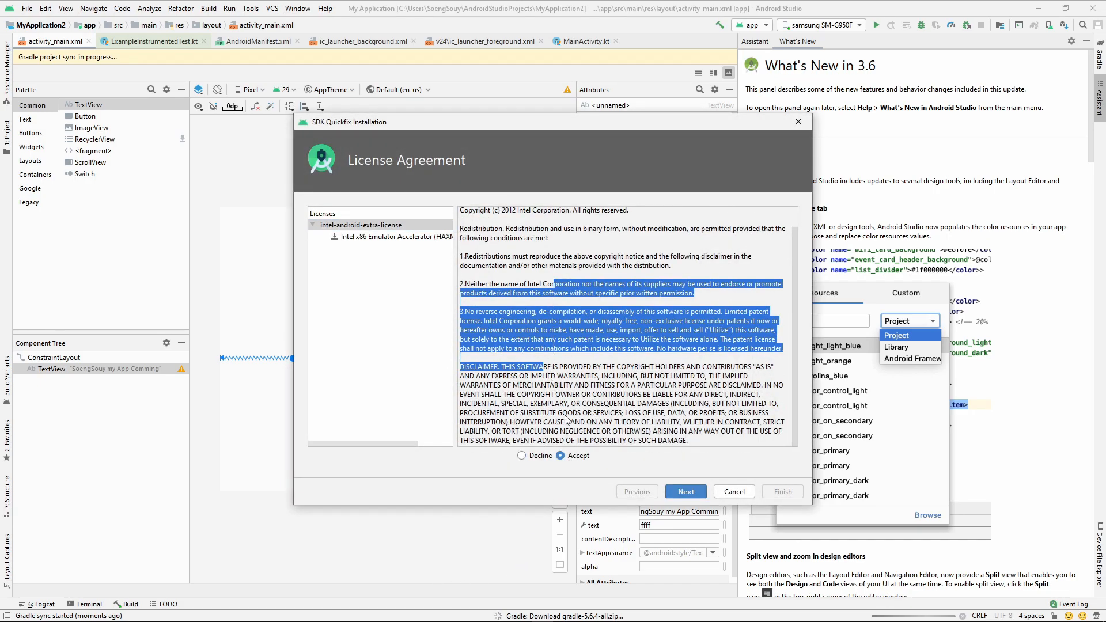
{"action": "left_click", "coordinate": [693, 493]}
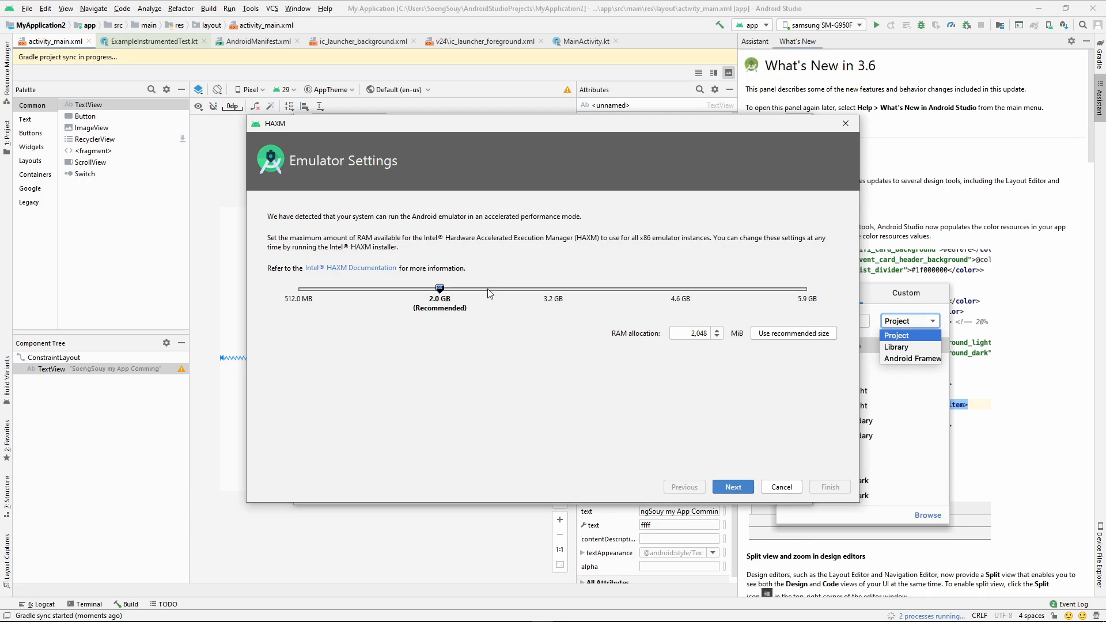
Continue through the HAXM emulator RAM settings, install Intel HAXM, and finish the SDK component installation
{"action": "left_click_drag", "start_coordinate": [441, 289], "coordinate": [434, 311]}
{"action": "left_click", "coordinate": [743, 487]}
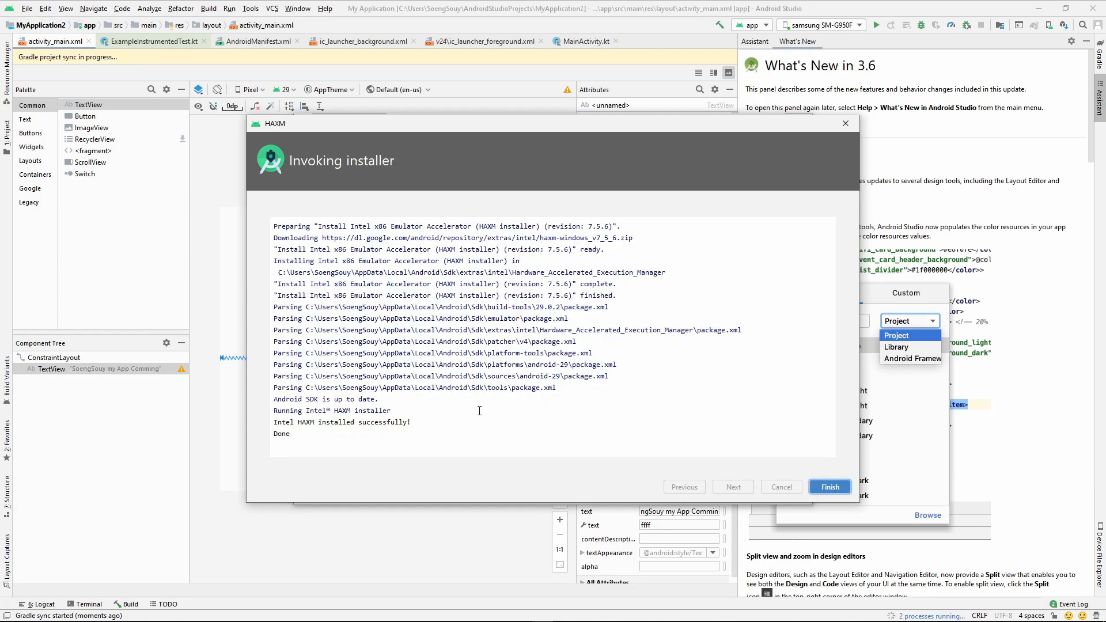
{"action": "left_click", "coordinate": [831, 488]}
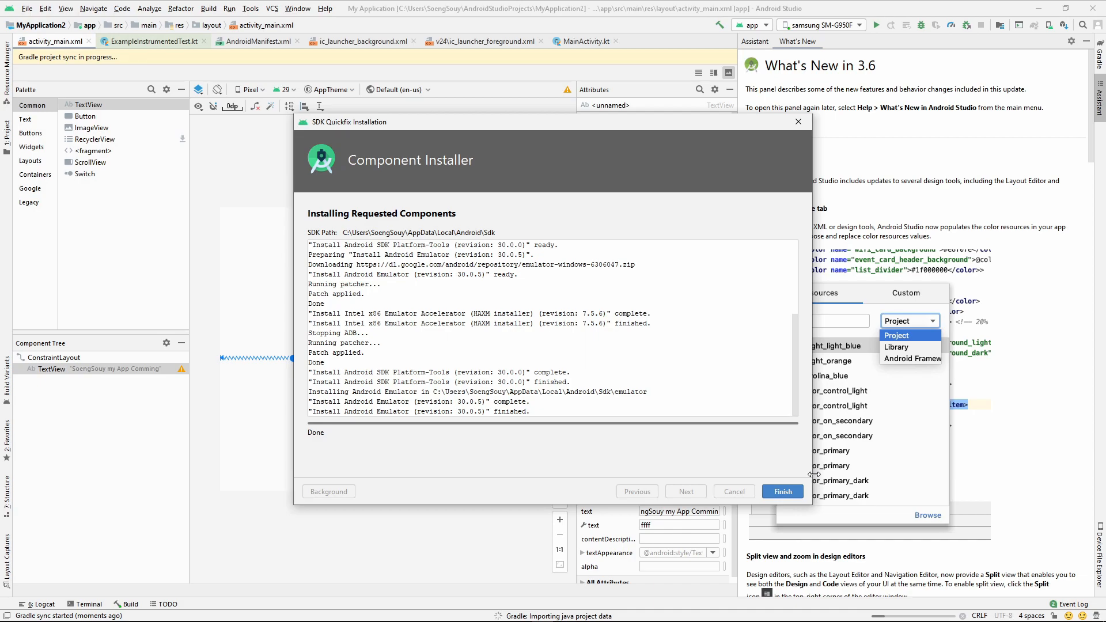
{"action": "left_click", "coordinate": [787, 496]}
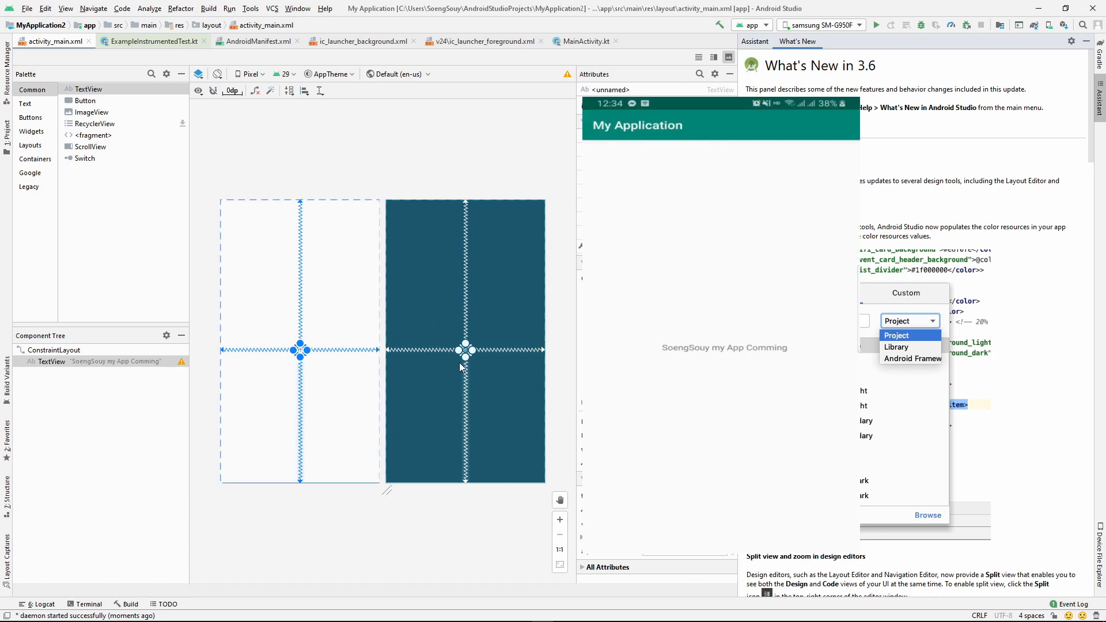
Move the TextView slightly upward in activity_main.xml to a horizontal bias of about 0.524, and run the app on the samsung SM-G950F
{"action": "left_click_drag", "start_coordinate": [580, 346], "coordinate": [638, 349]}
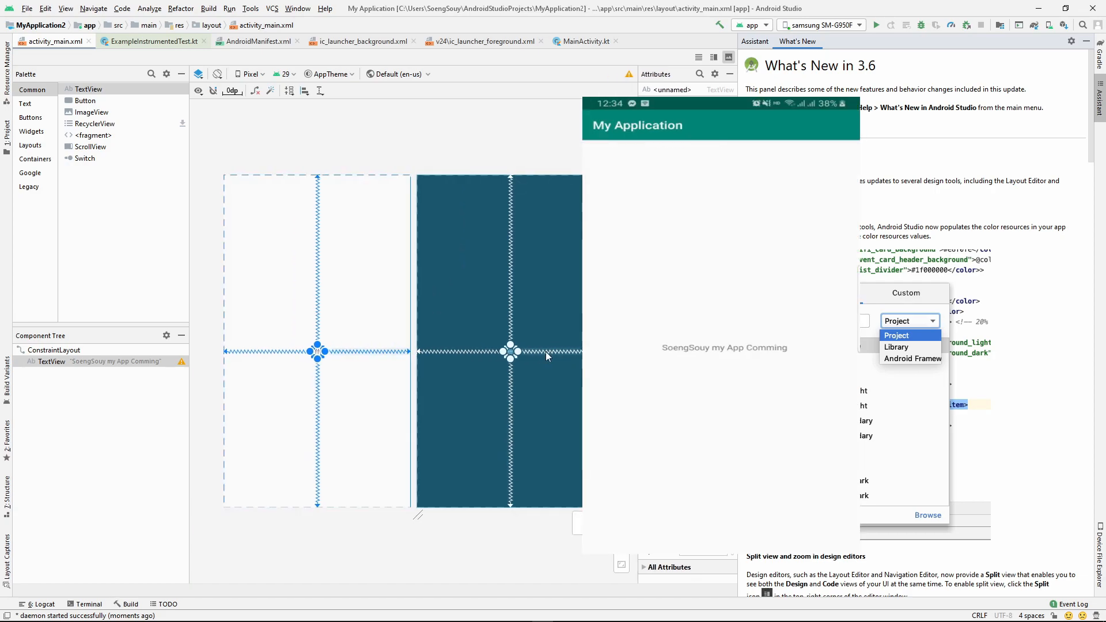
{"action": "mouse_move", "coordinate": [318, 352]}
{"action": "left_mouse_down"}
{"action": "mouse_move", "coordinate": [317, 209]}
{"action": "mouse_move", "coordinate": [309, 323]}
{"action": "mouse_move", "coordinate": [321, 341]}
{"action": "left_mouse_up"}
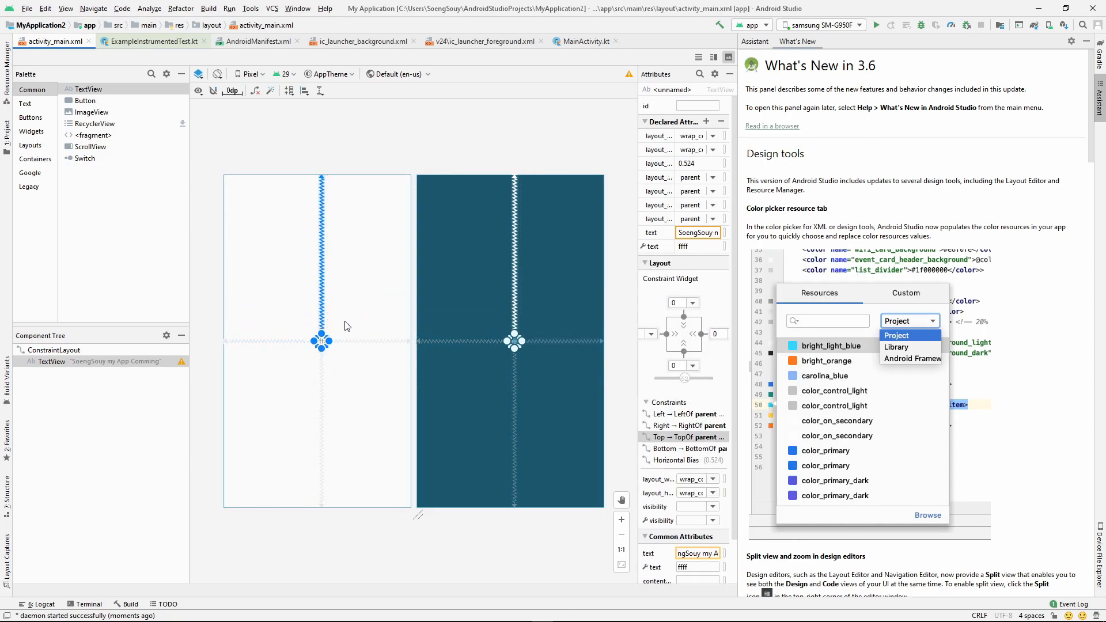
{"action": "left_click", "coordinate": [225, 10]}
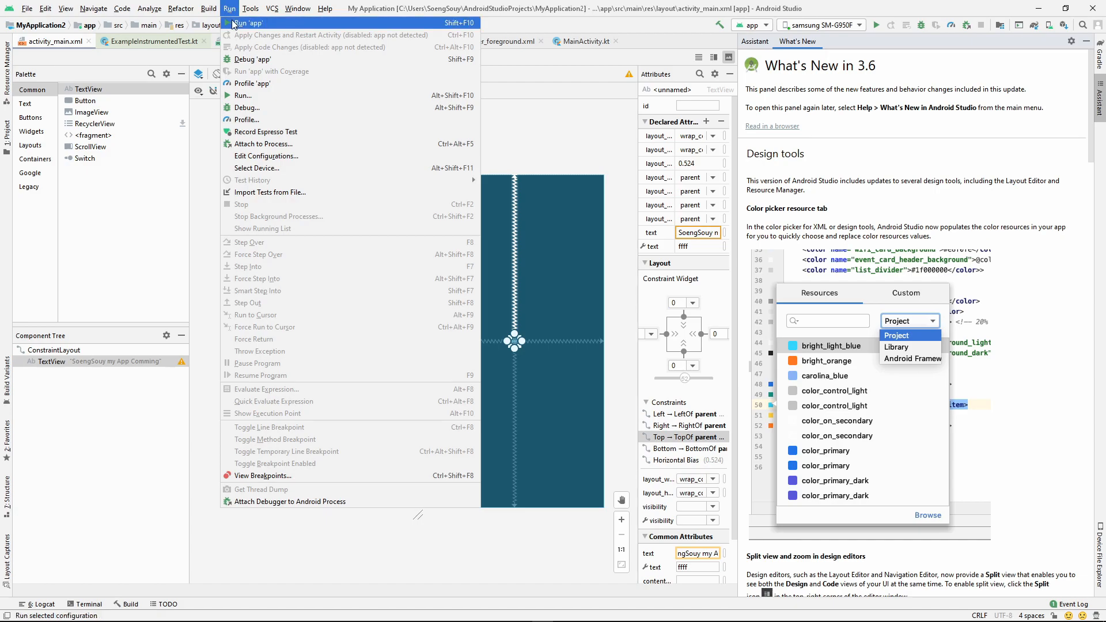
{"action": "left_click", "coordinate": [242, 23]}
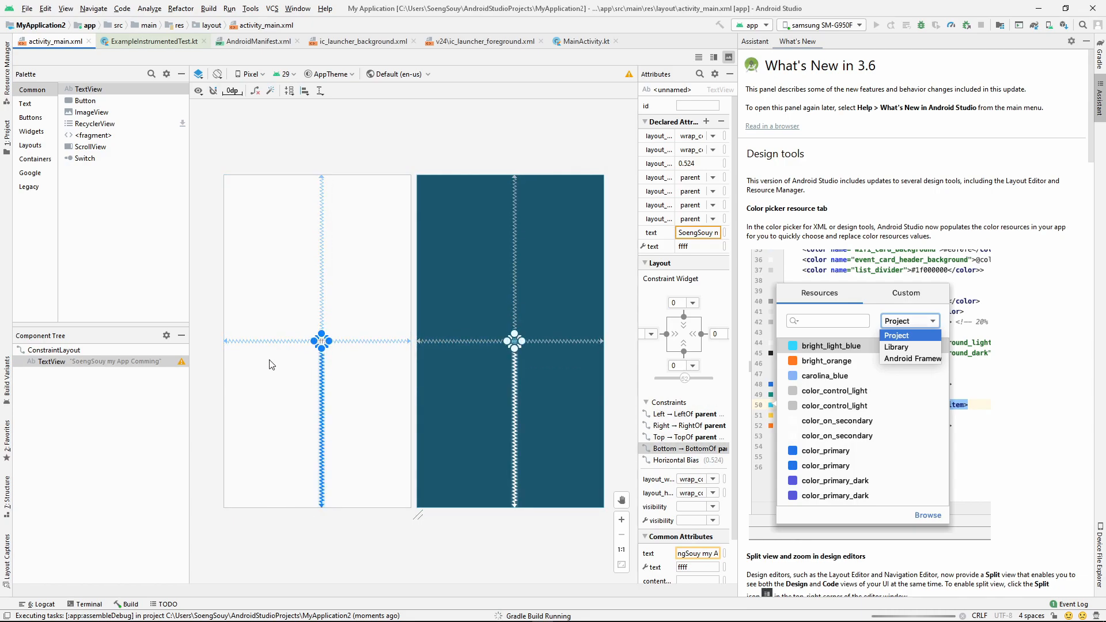
Apply the suggested fix for the TextView's hardcoded text warning by extracting the text into a string resource
{"action": "left_click", "coordinate": [52, 362]}
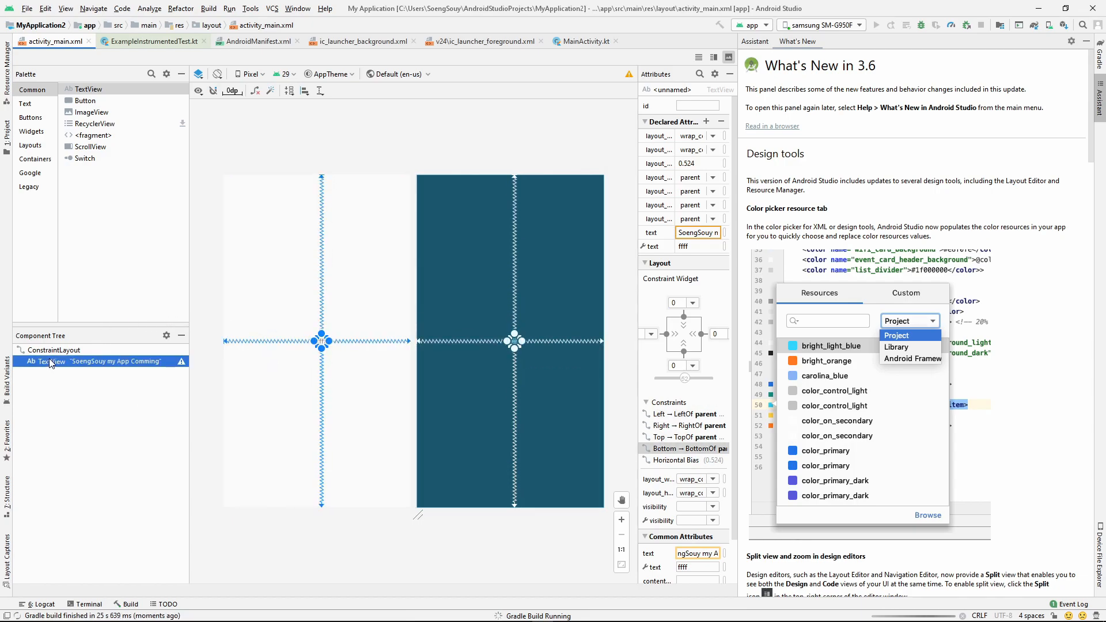
{"action": "left_click", "coordinate": [181, 362]}
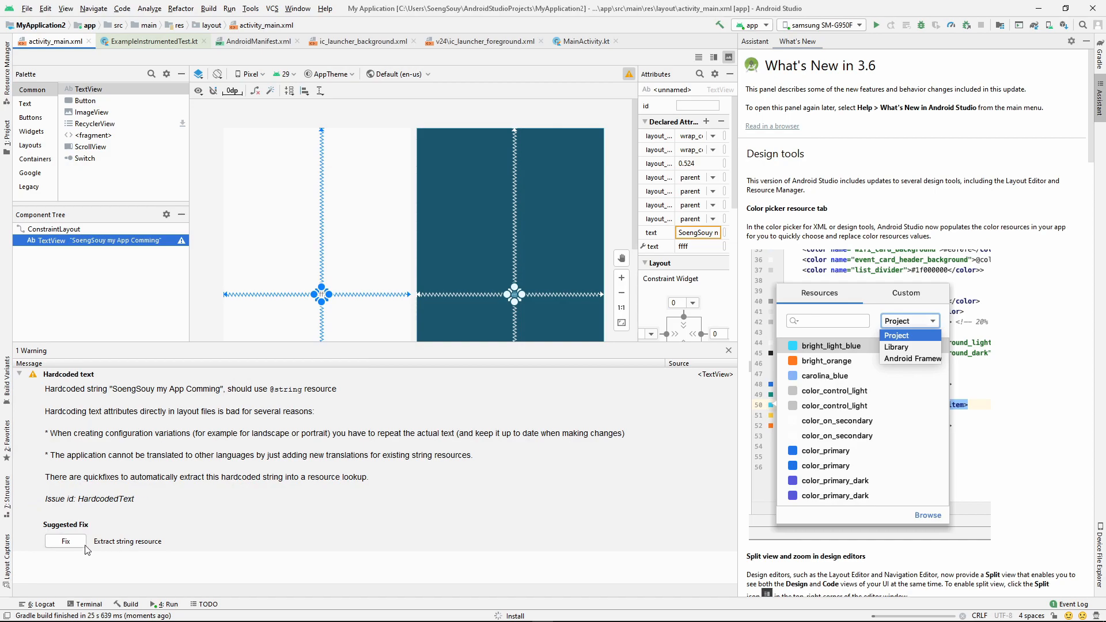
{"action": "left_click", "coordinate": [67, 543]}
{"action": "left_click", "coordinate": [550, 402]}
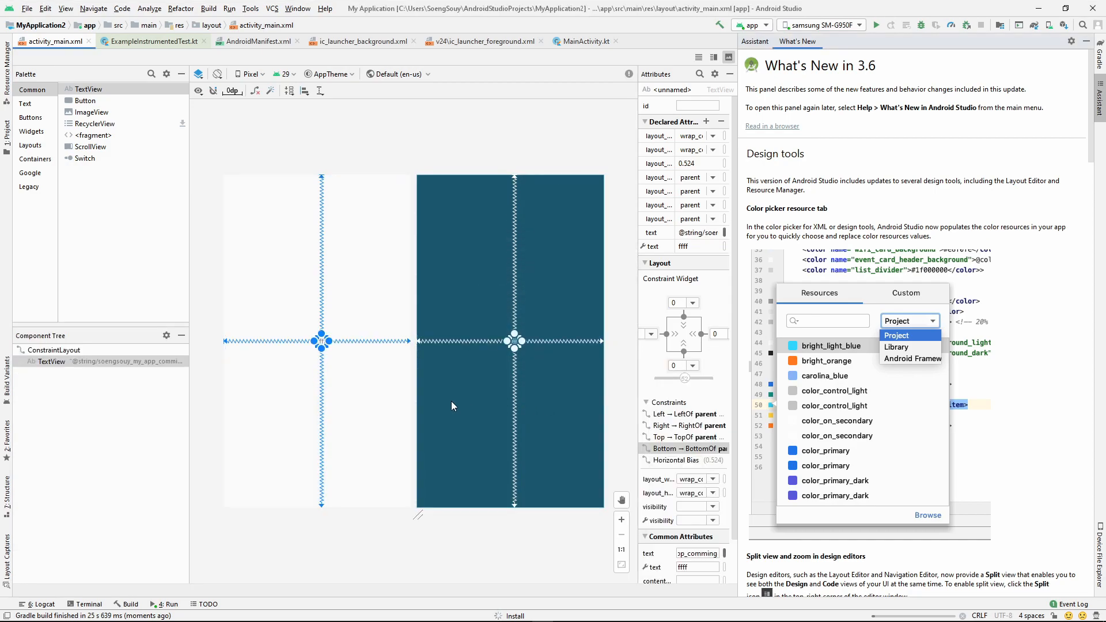
Agree to uninstall the existing application with the same package from the device so the installation can proceed
{"action": "left_click", "coordinate": [209, 8]}
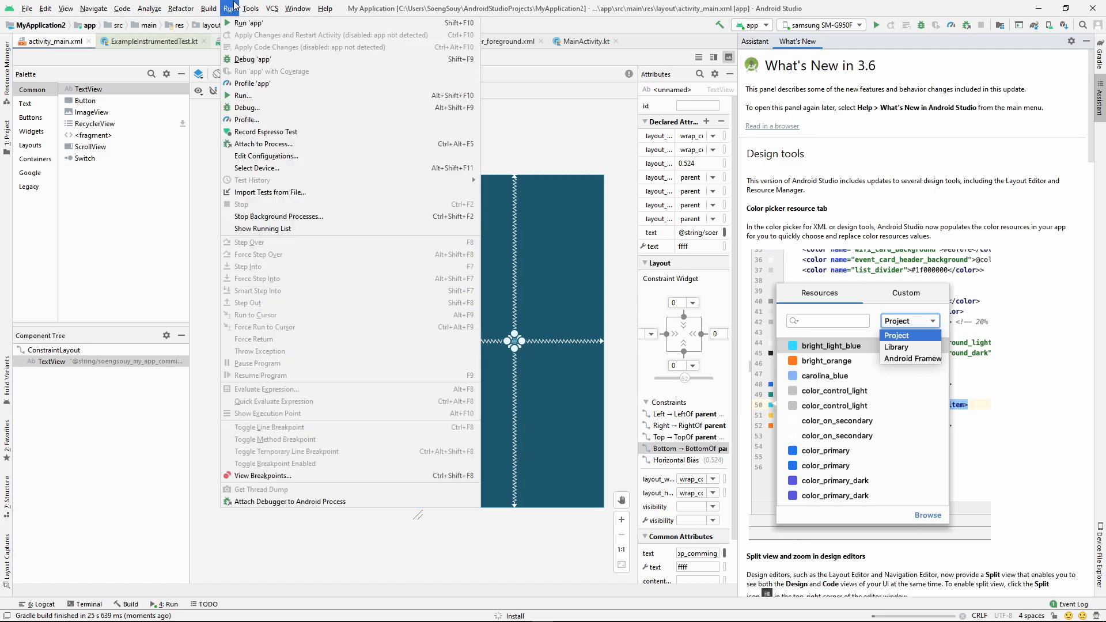
{"action": "mouse_move", "coordinate": [252, 7]}
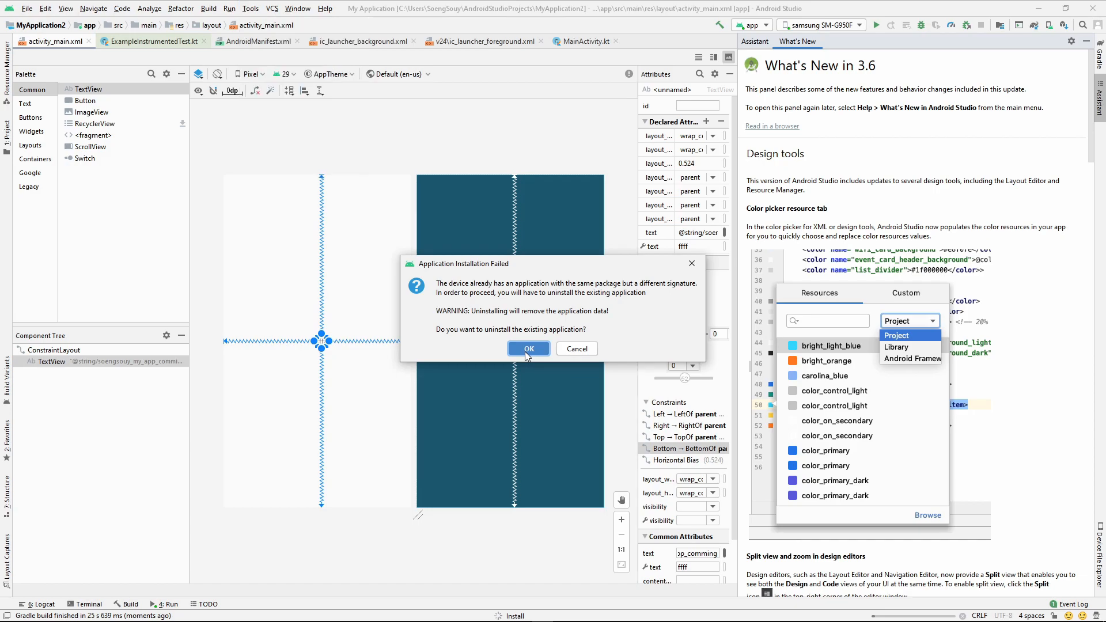
{"action": "left_click", "coordinate": [525, 350]}
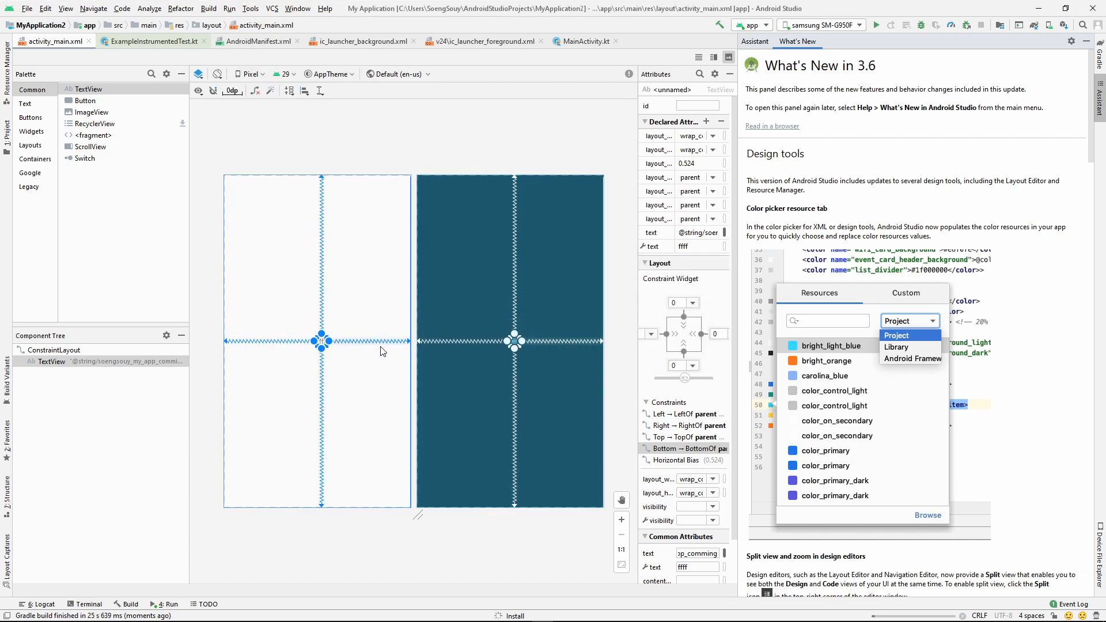
Check the launcher background and foreground drawables, and expand the application label in AndroidManifest.xml to show its string resource reference
{"action": "left_click", "coordinate": [115, 361]}
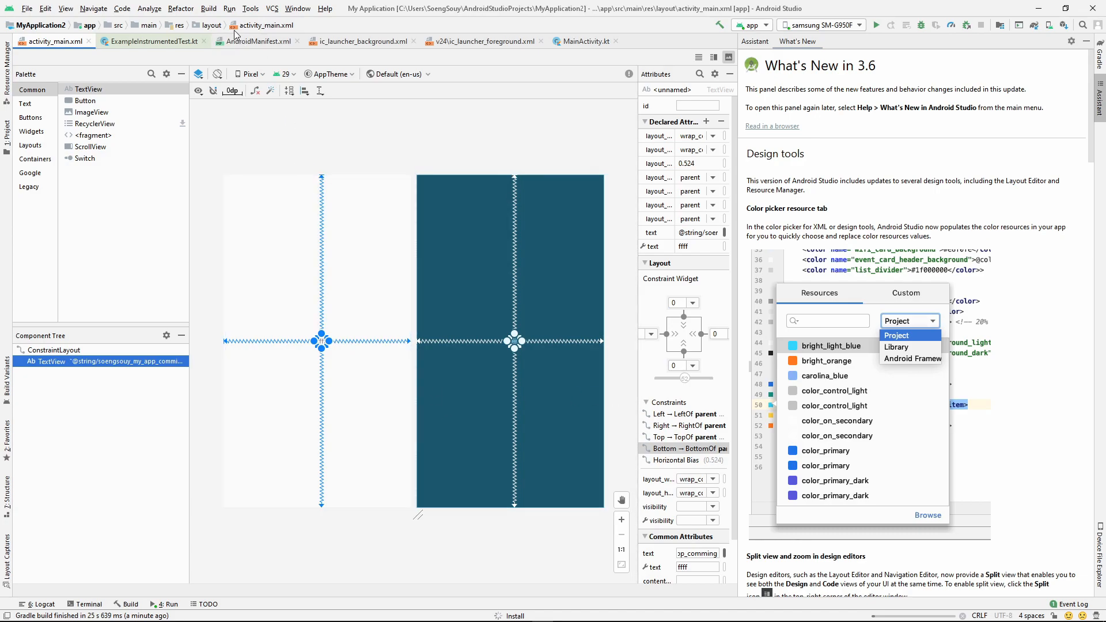
{"action": "left_click", "coordinate": [331, 43]}
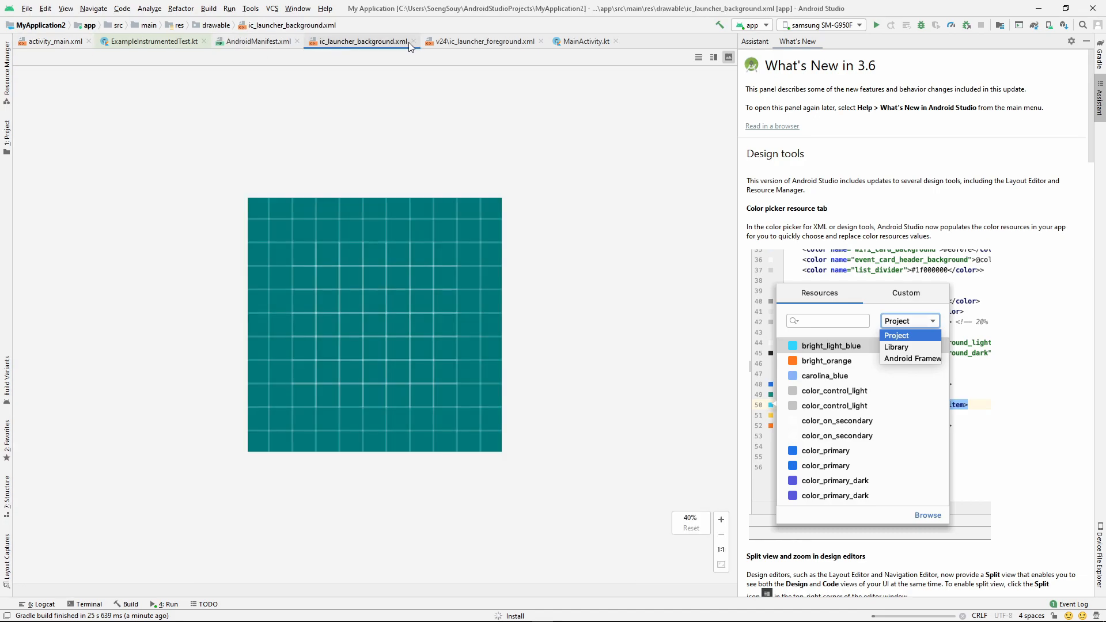
{"action": "left_click", "coordinate": [519, 44]}
{"action": "left_click", "coordinate": [356, 42]}
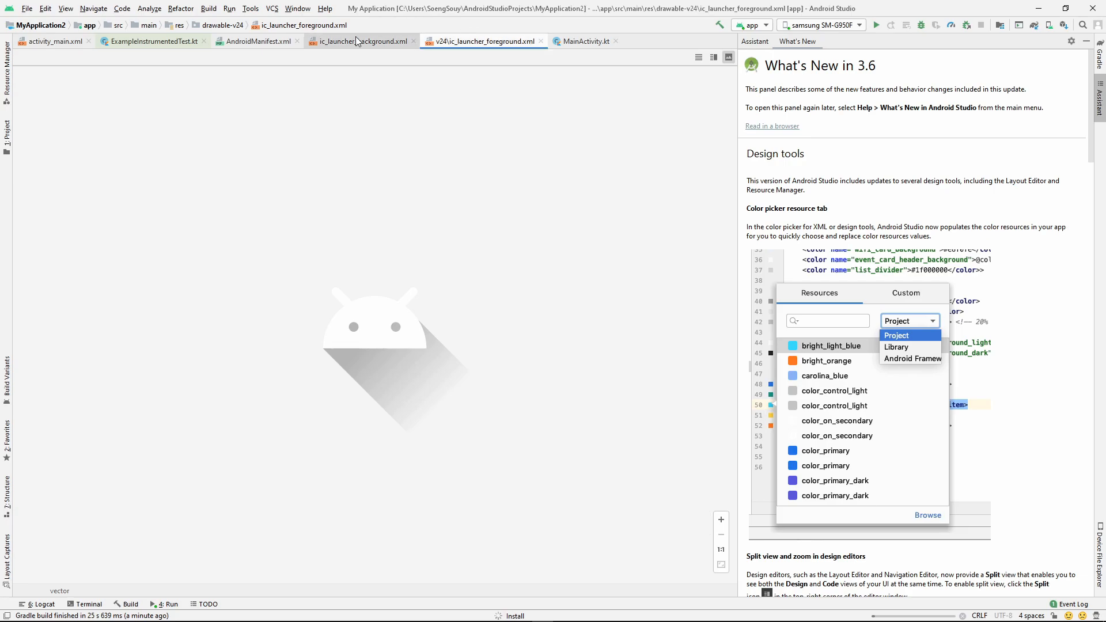
{"action": "left_click", "coordinate": [252, 43]}
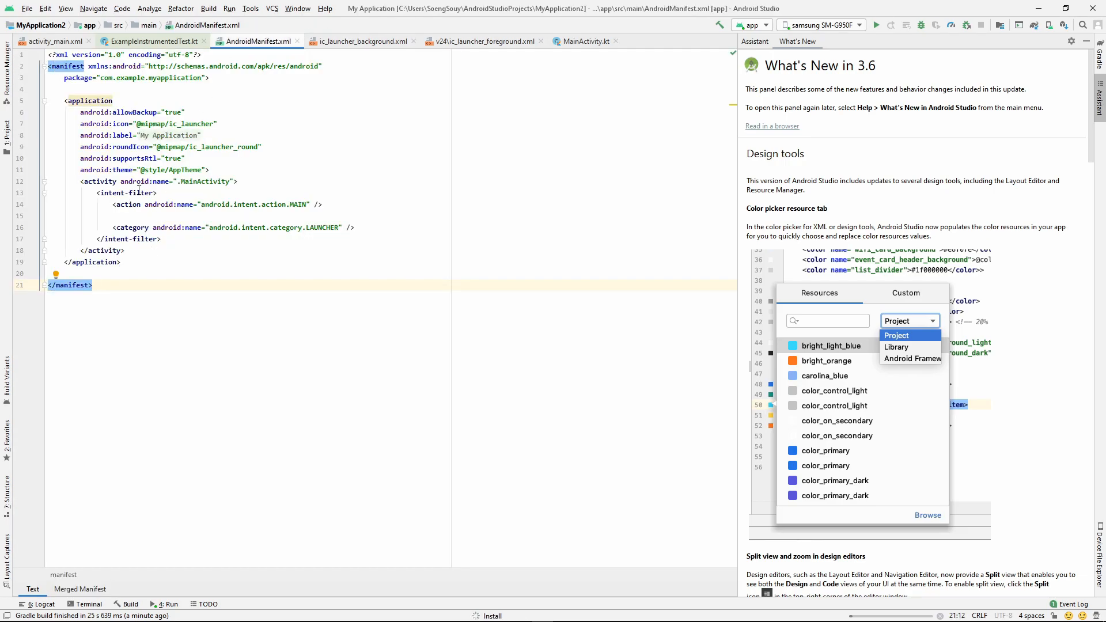
{"action": "left_click", "coordinate": [174, 136]}
{"action": "left_click", "coordinate": [251, 163]}
{"action": "left_click", "coordinate": [207, 137]}
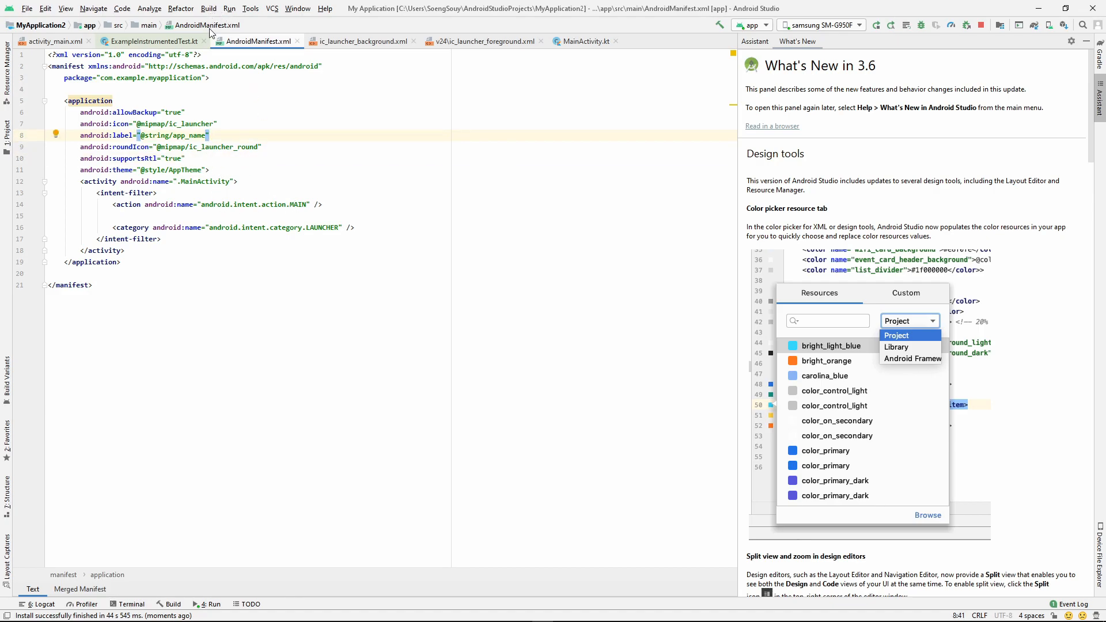
{"action": "left_click", "coordinate": [542, 356]}
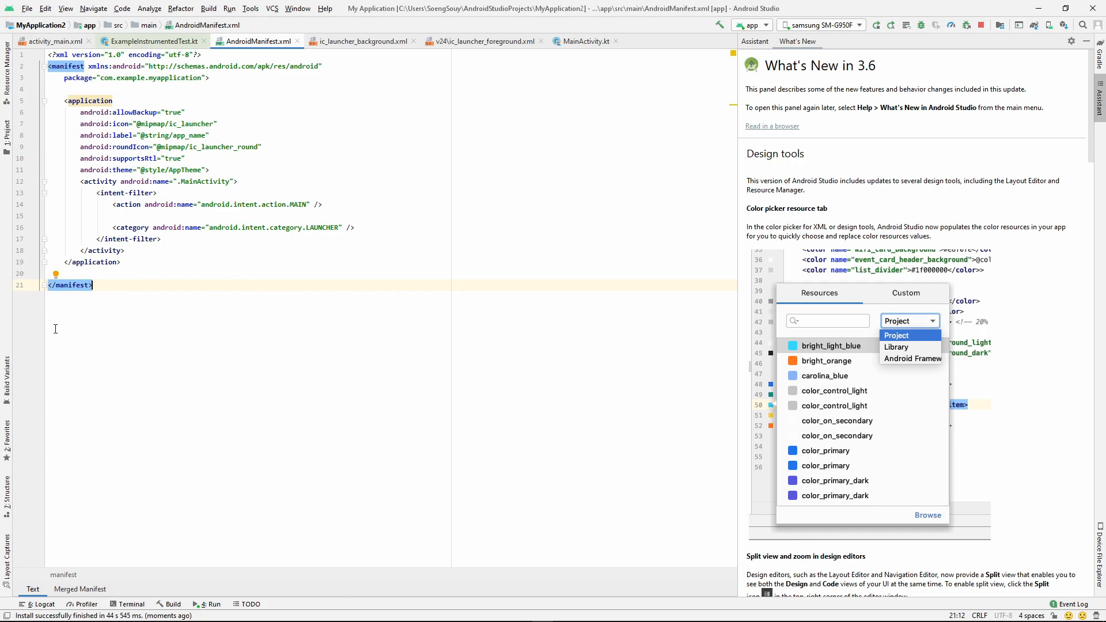
Look through the launcher drawables and MainActivity.kt, and examine the test class in ExampleInstrumentedTest.kt
{"action": "left_click", "coordinate": [148, 41]}
{"action": "left_click", "coordinate": [361, 41]}
{"action": "left_click", "coordinate": [484, 41]}
{"action": "left_click", "coordinate": [586, 41]}
{"action": "left_click", "coordinate": [148, 41]}
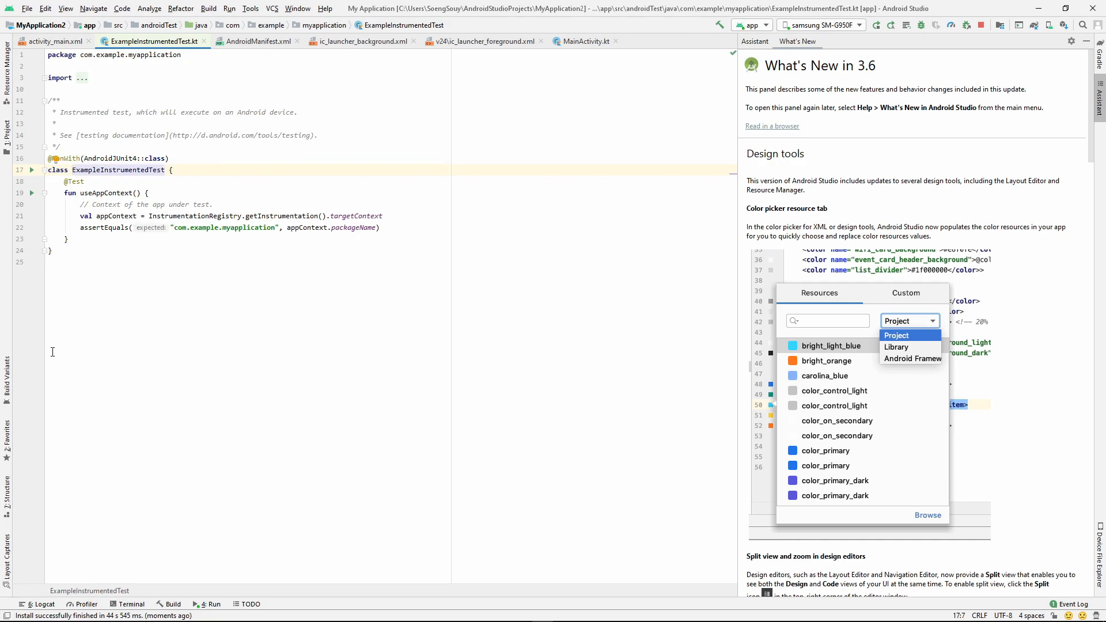
{"action": "left_click", "coordinate": [109, 344]}
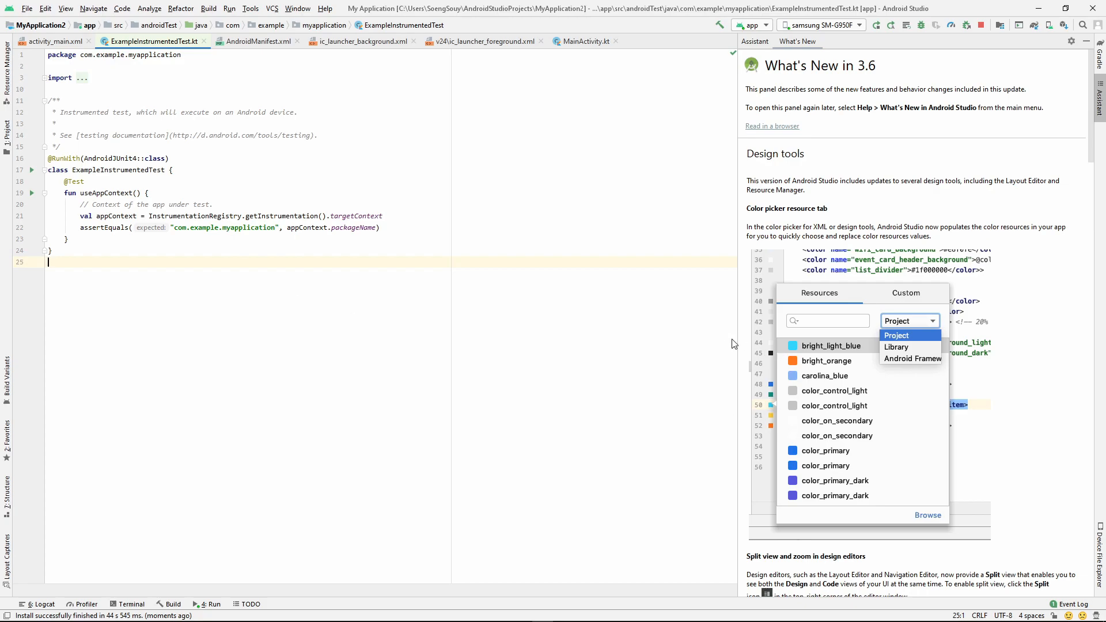
Return to the activity_main.xml layout and narrow the What's New pane to enlarge the design area
{"action": "left_click_drag", "start_coordinate": [739, 341], "coordinate": [607, 343]}
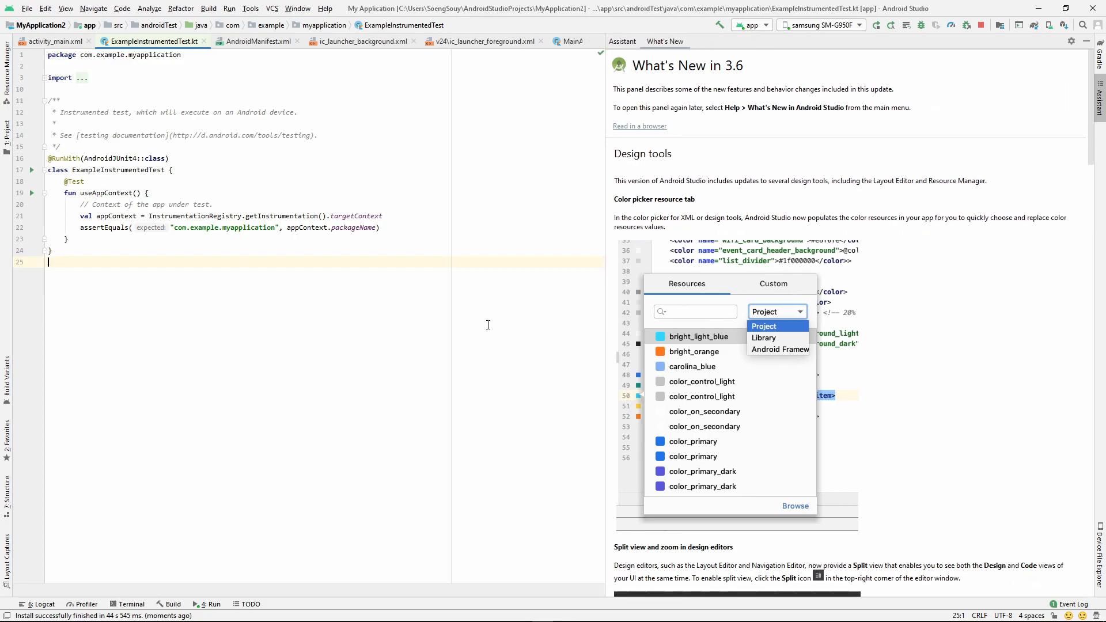
{"action": "left_click", "coordinate": [55, 40]}
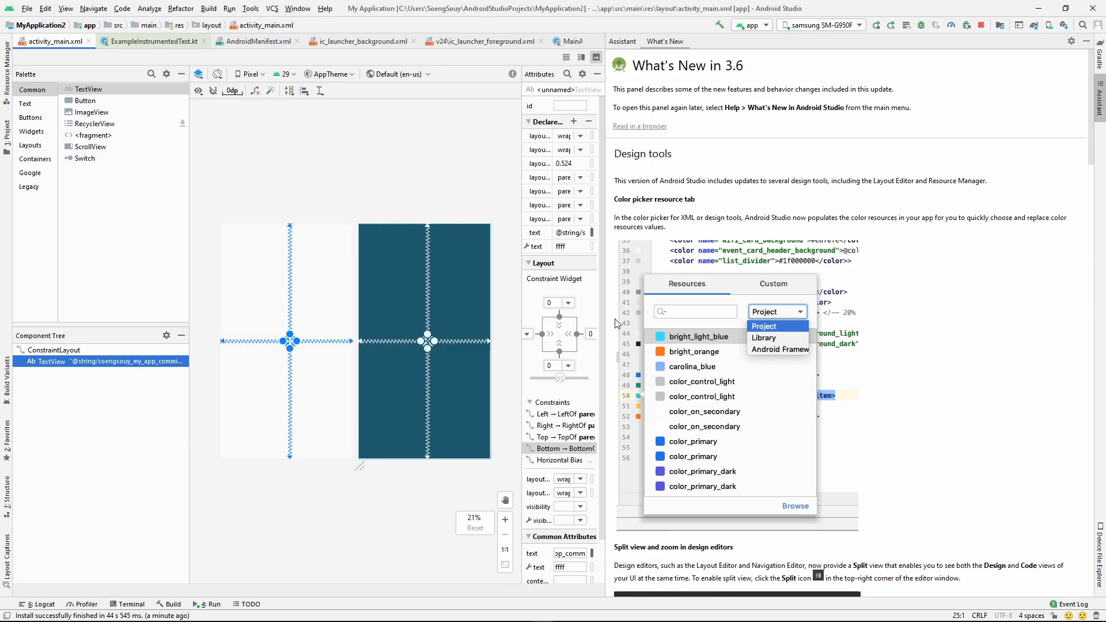
{"action": "left_click_drag", "start_coordinate": [606, 319], "coordinate": [911, 315]}
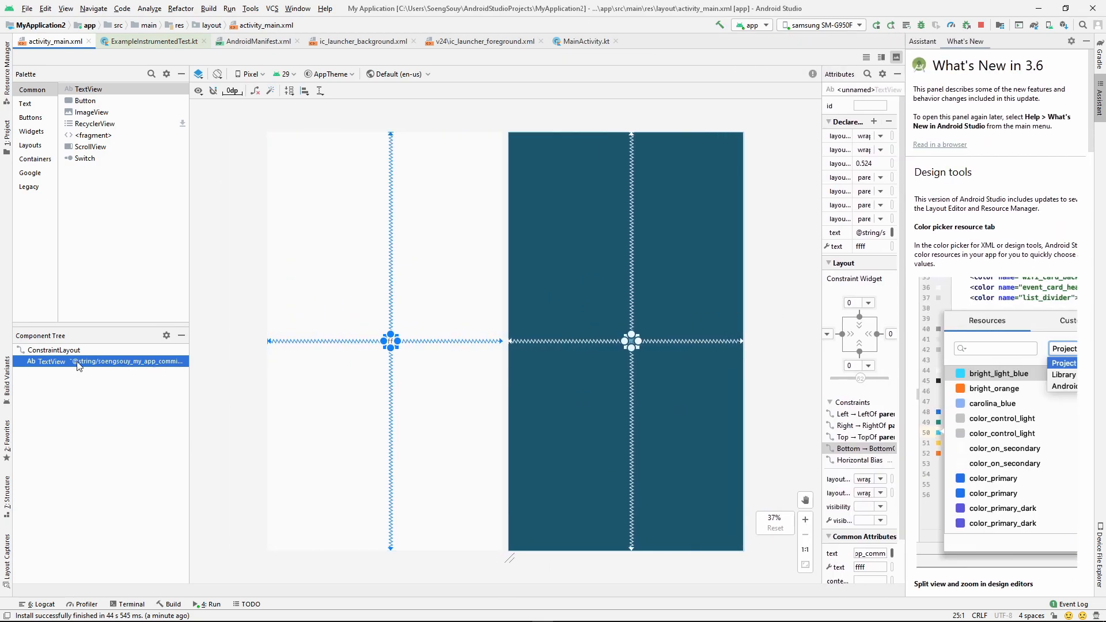
Inspect the ConstraintLayout and its TextView in activity_main.xml, and browse the available components in the Text, Widgets, Layouts, Containers and Legacy categories
{"action": "left_click", "coordinate": [606, 341]}
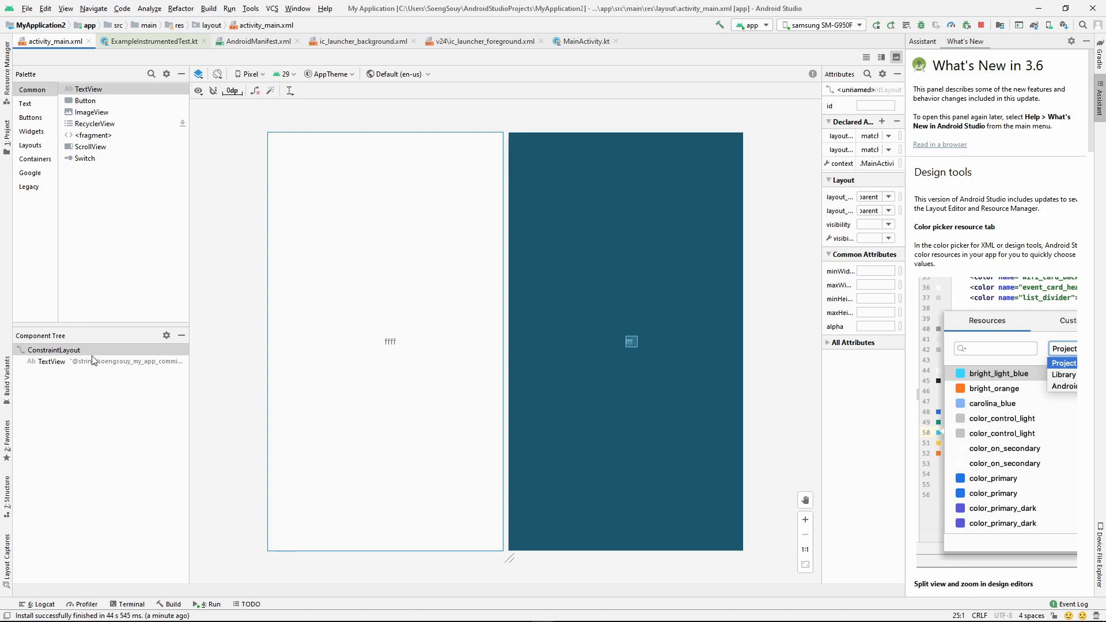
{"action": "left_click", "coordinate": [62, 362]}
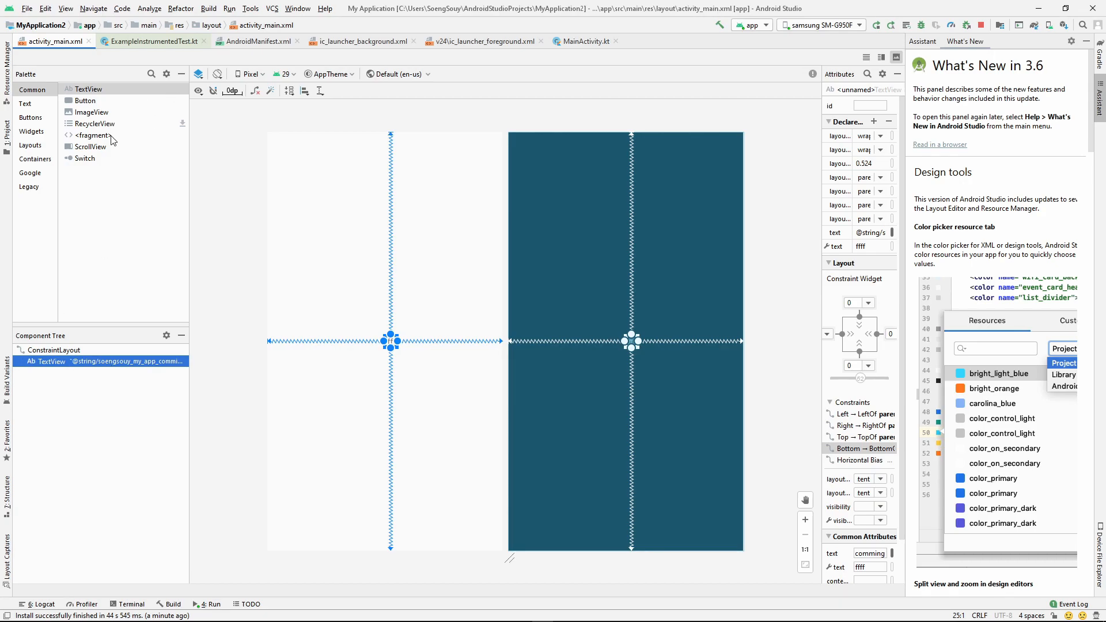
{"action": "left_click", "coordinate": [106, 90]}
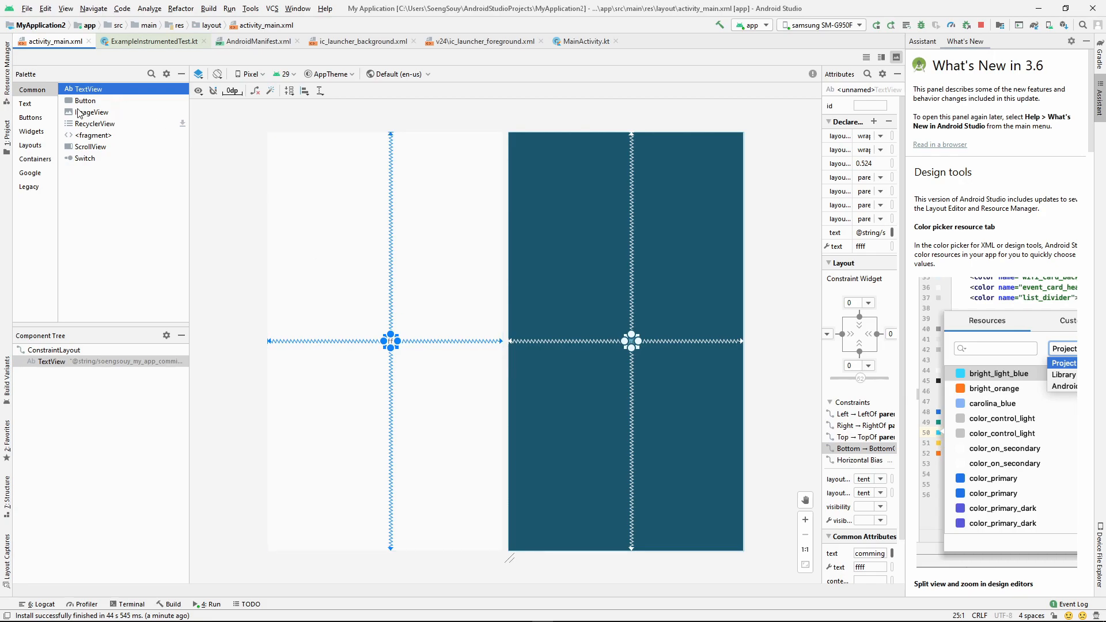
{"action": "left_click", "coordinate": [24, 104]}
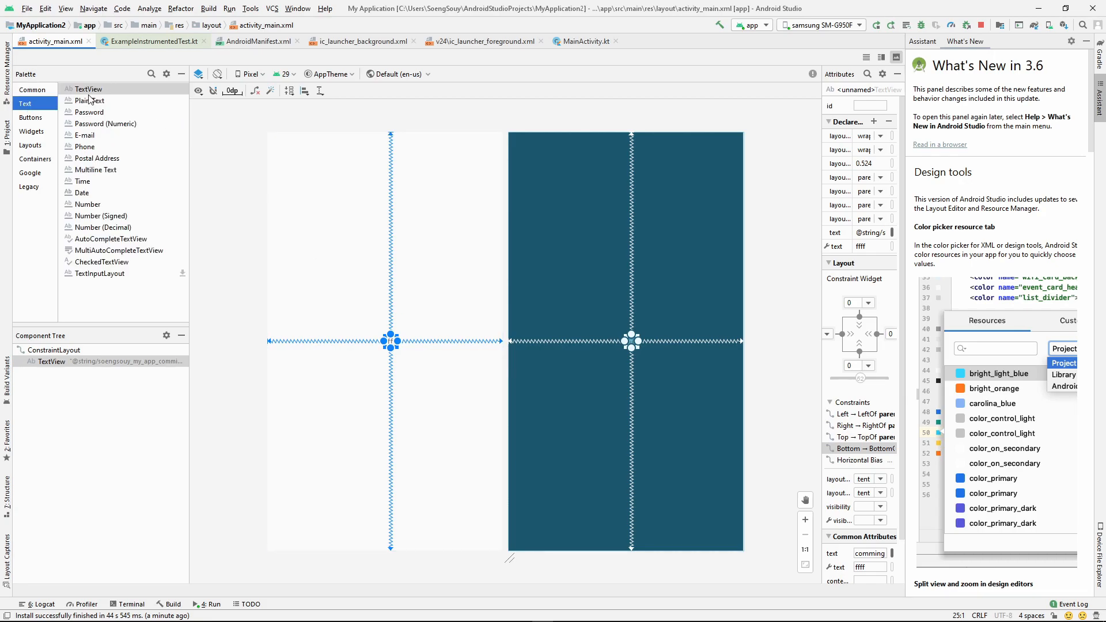
{"action": "left_click", "coordinate": [90, 100]}
{"action": "left_click", "coordinate": [92, 124]}
{"action": "left_click", "coordinate": [37, 133]}
{"action": "left_click", "coordinate": [34, 145]}
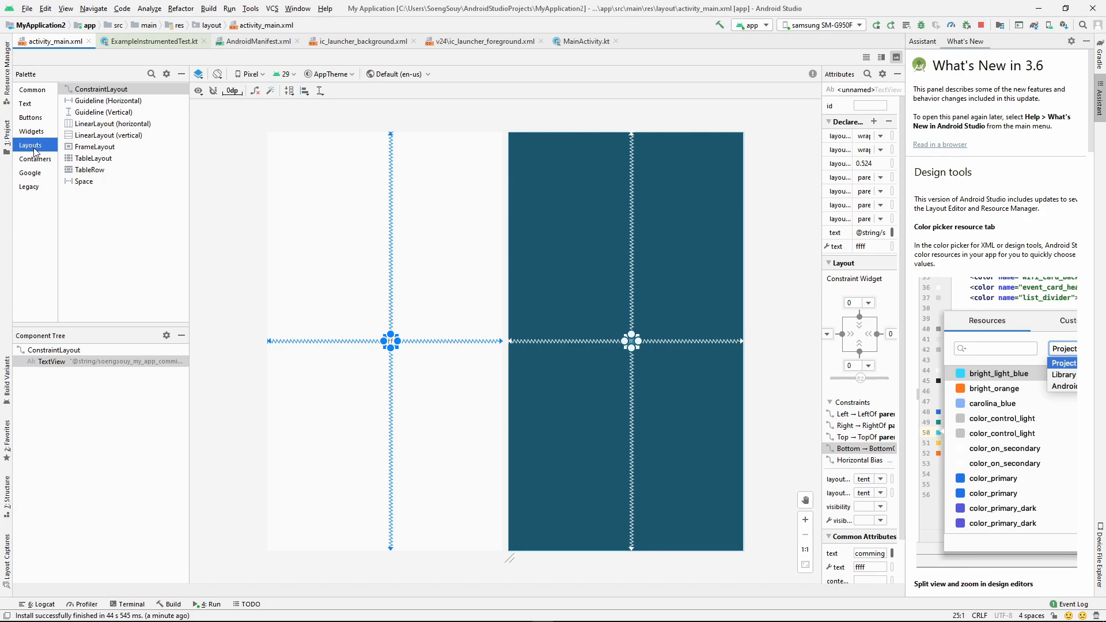
{"action": "left_click", "coordinate": [35, 161]}
{"action": "left_click", "coordinate": [31, 189]}
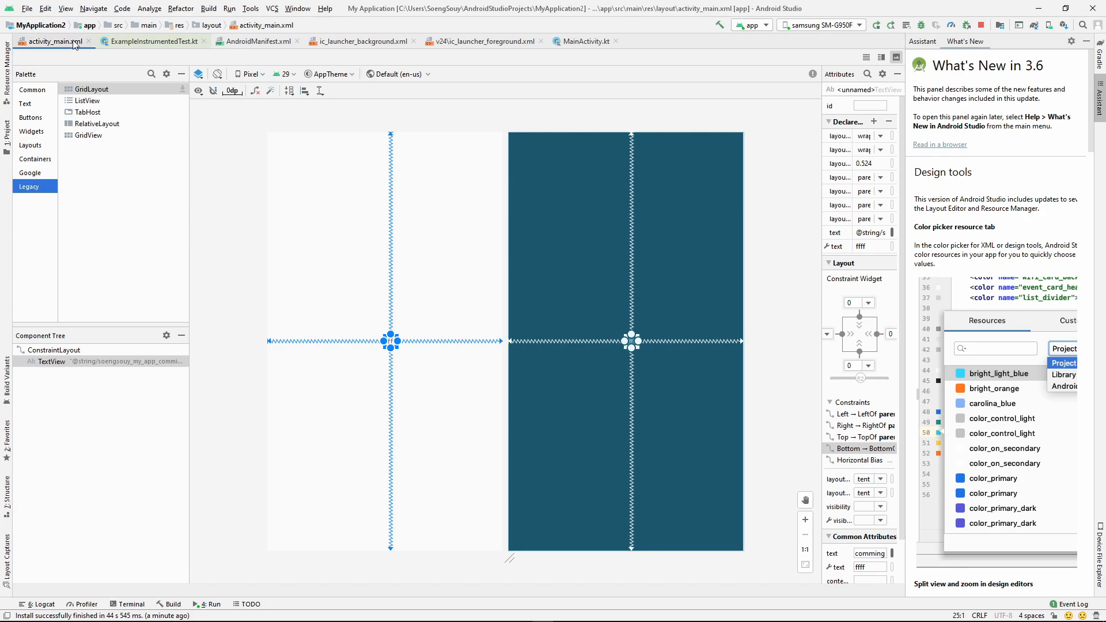
Review the test class code in ExampleInstrumentedTest.kt and the full contents of AndroidManifest.xml
{"action": "left_click", "coordinate": [153, 42]}
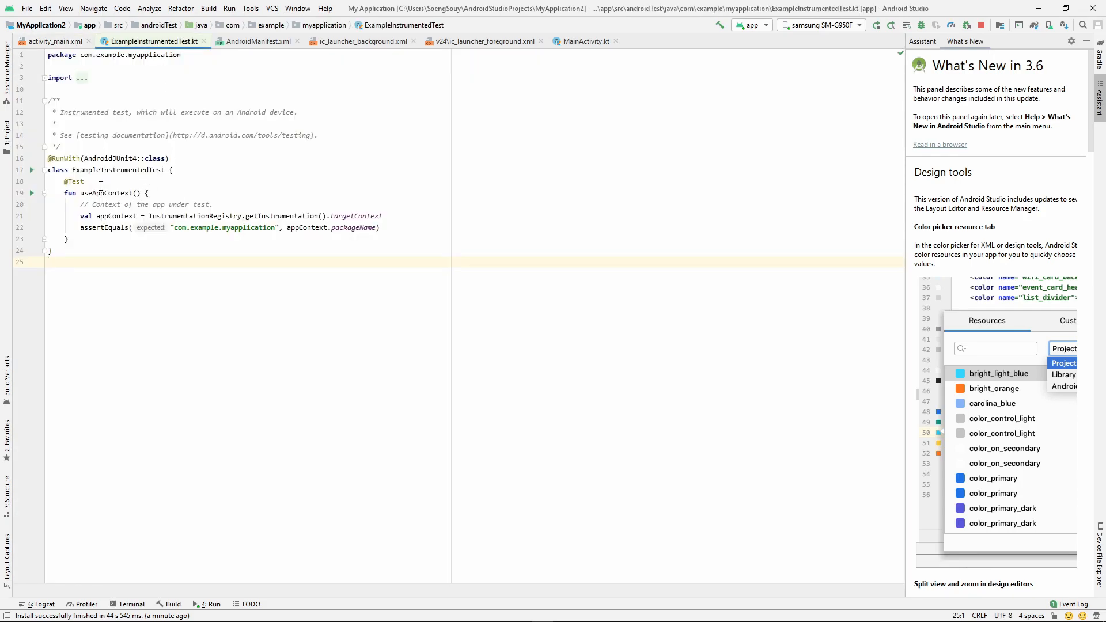
{"action": "left_click_drag", "start_coordinate": [77, 269], "coordinate": [49, 101]}
{"action": "left_click", "coordinate": [259, 41]}
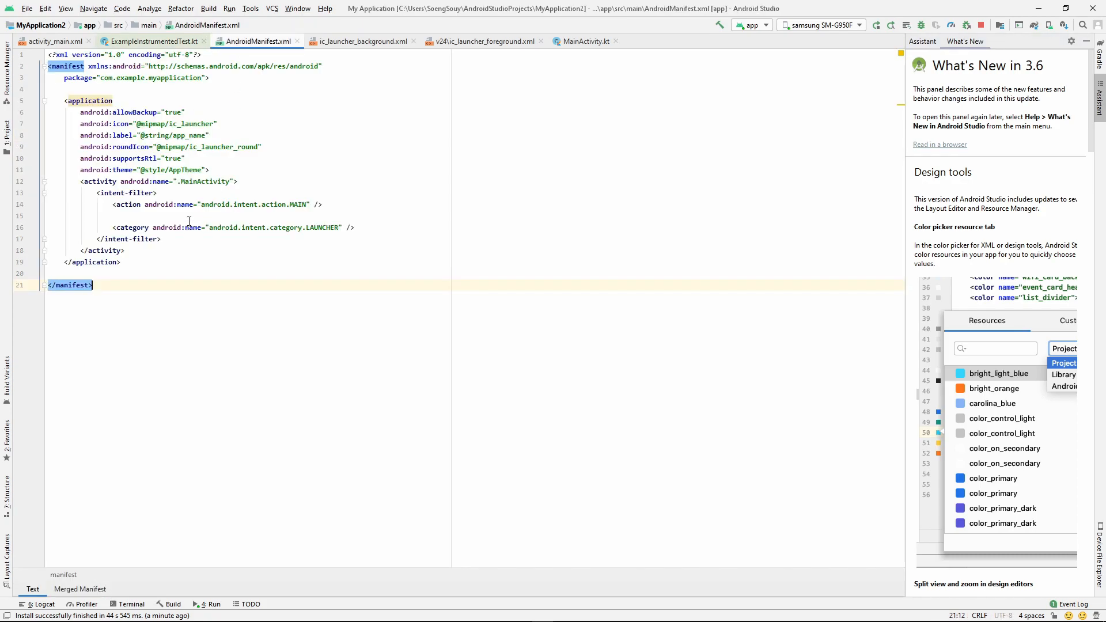
{"action": "left_click", "coordinate": [241, 151]}
{"action": "left_click", "coordinate": [179, 139]}
{"action": "left_click_drag", "start_coordinate": [85, 298], "coordinate": [84, 55]}
{"action": "left_click", "coordinate": [190, 371]}
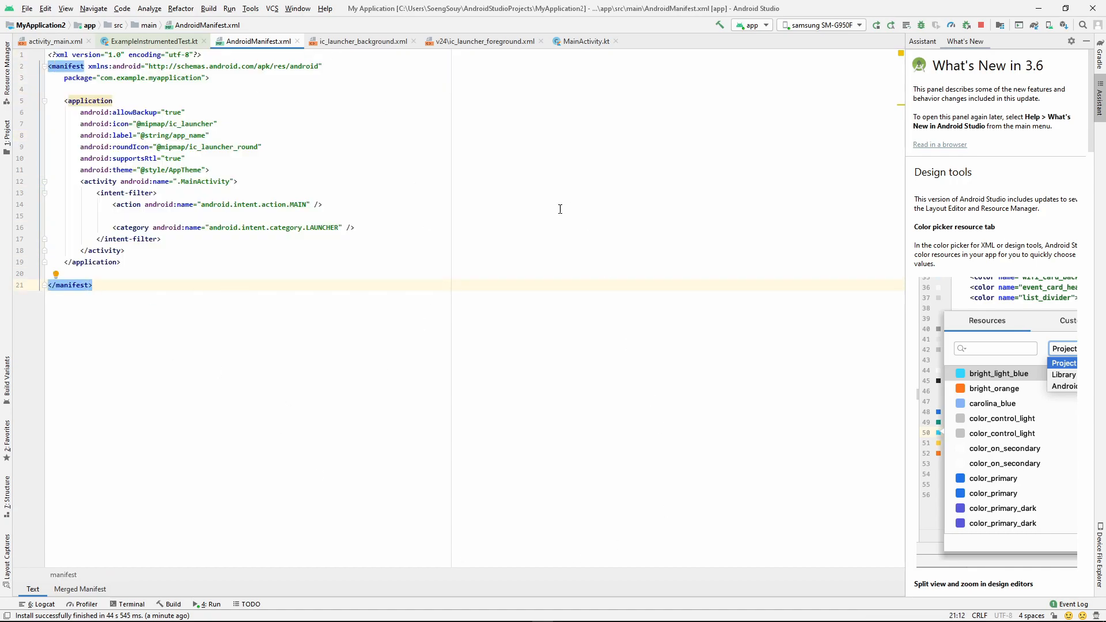